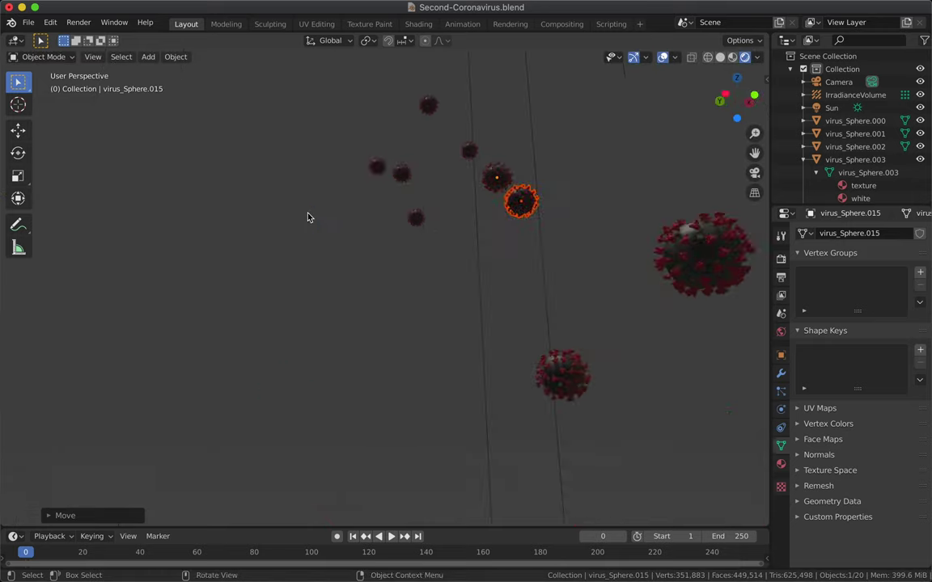
Paste another copy of the small virus sphere and place it apart from the distant cluster, above the medium virus sphere.
left_click(488, 185)
scroll(477, 200, "down", 3)
key("super+v")
key("g")
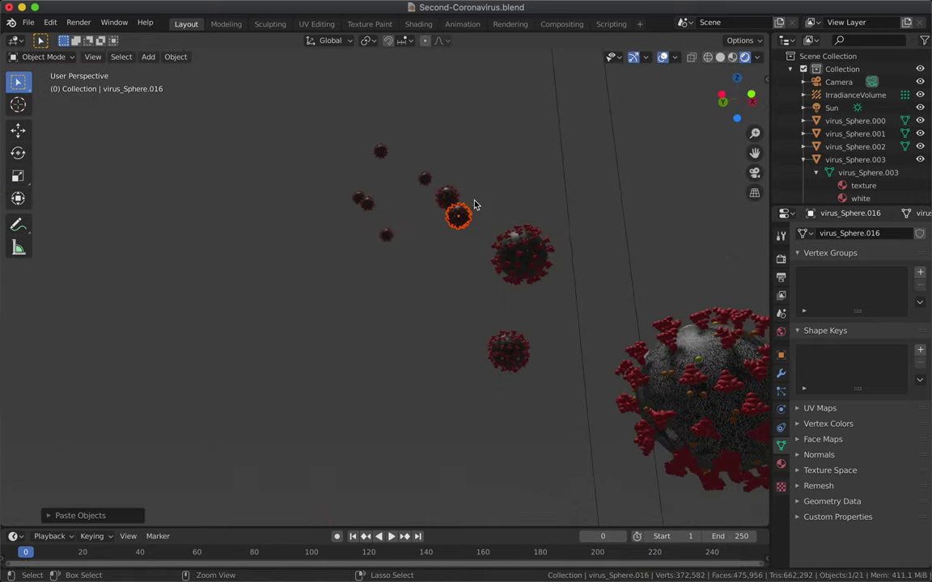
left_click(532, 196)
Rotate the newly pasted virus sphere around the Z axis and the X axis.
key("r")
key("z")
left_click(511, 155)
key("r")
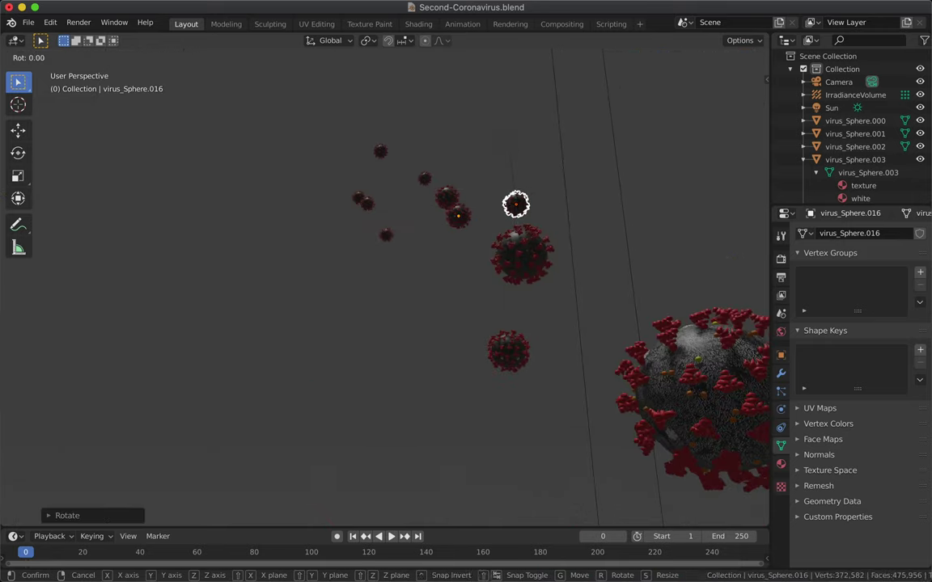
key("x")
left_click(452, 210)
Examine the virus arrangement from the camera viewpoint and from the surrounding angles.
scroll(470, 211, "right", 10)
scroll(460, 221, "down", 5)
scroll(442, 244, "right", 10)
left_click(120, 56)
mouse_move(94, 58)
mouse_move(130, 206)
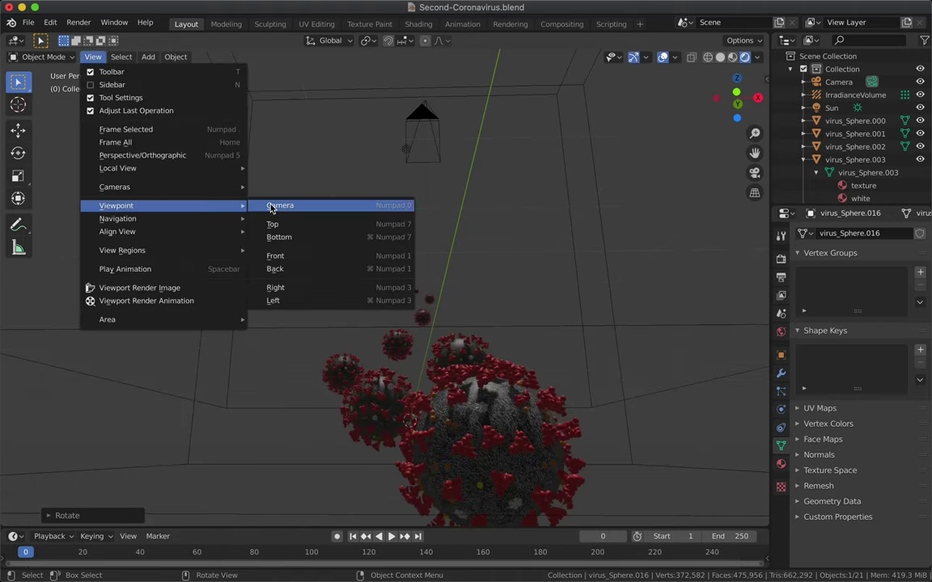
left_click(263, 208)
scroll(262, 210, "left", 10)
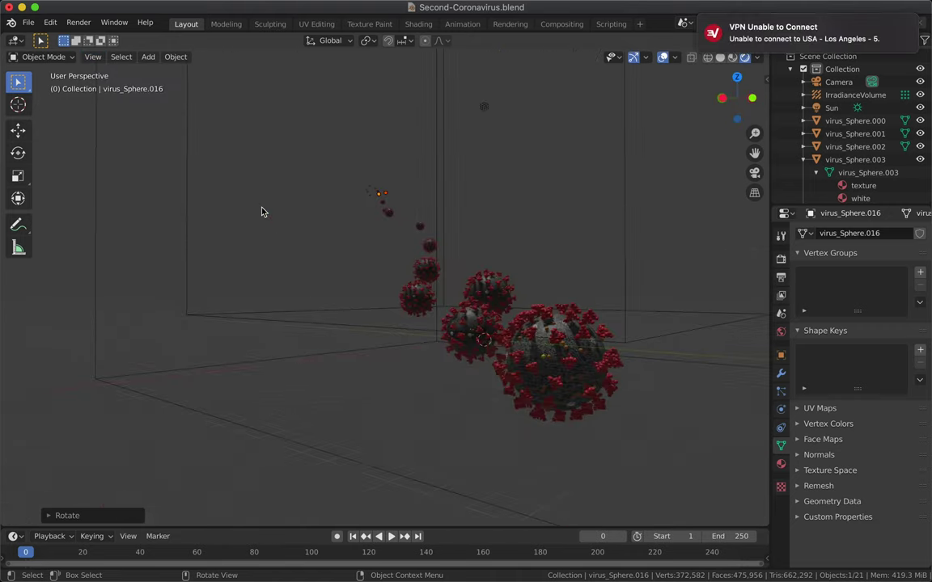
left_click(93, 56)
mouse_move(118, 205)
left_click(265, 208)
scroll(266, 211, "left", 10)
scroll(266, 211, "up", 5)
scroll(266, 211, "right", 5)
scroll(266, 211, "down", 5)
scroll(266, 211, "left", 5)
Select the camera object and look at the virus trail through the active camera.
left_click(568, 383)
scroll(568, 382, "down", 5)
scroll(568, 384, "left", 5)
left_click(689, 290)
left_click(93, 56)
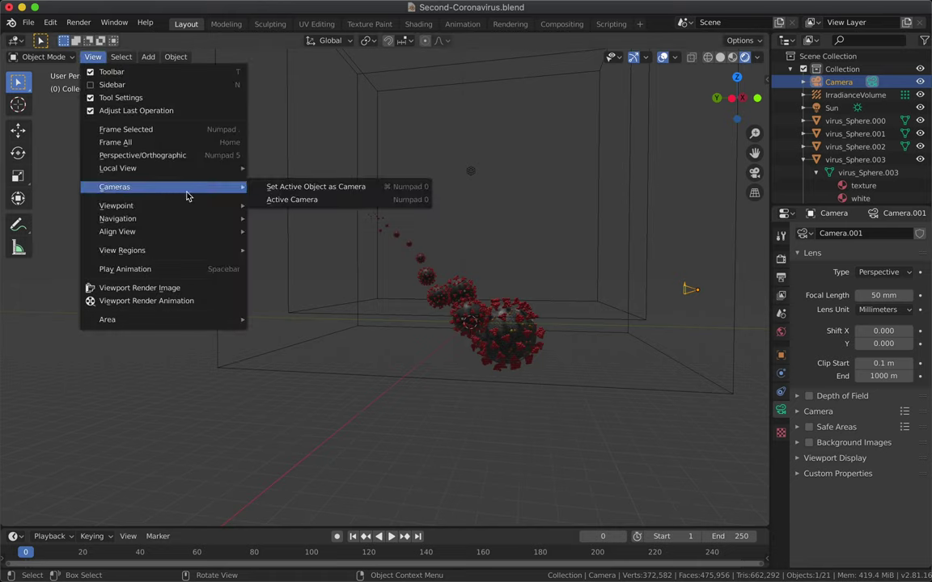
mouse_move(233, 210)
left_click(280, 206)
scroll(284, 202, "left", 5)
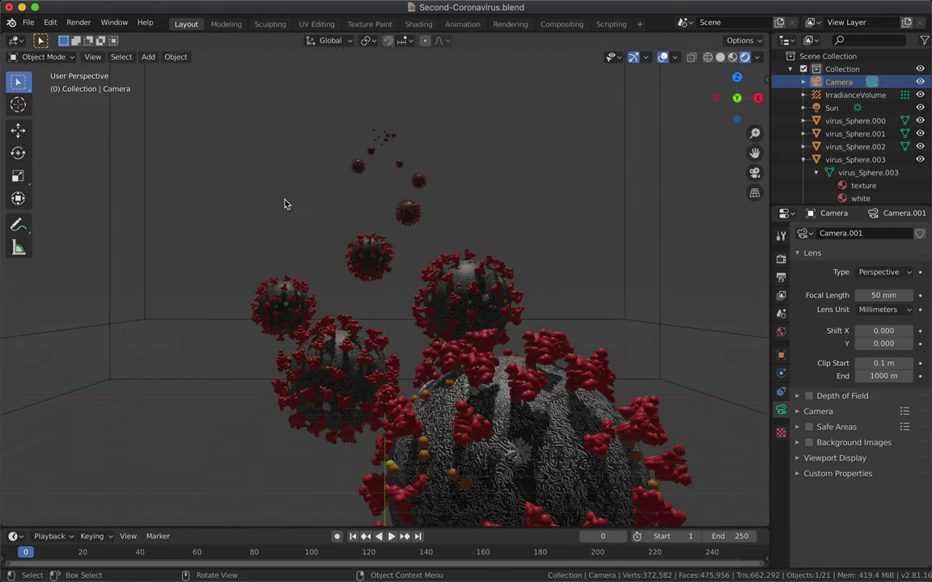
left_click(93, 57)
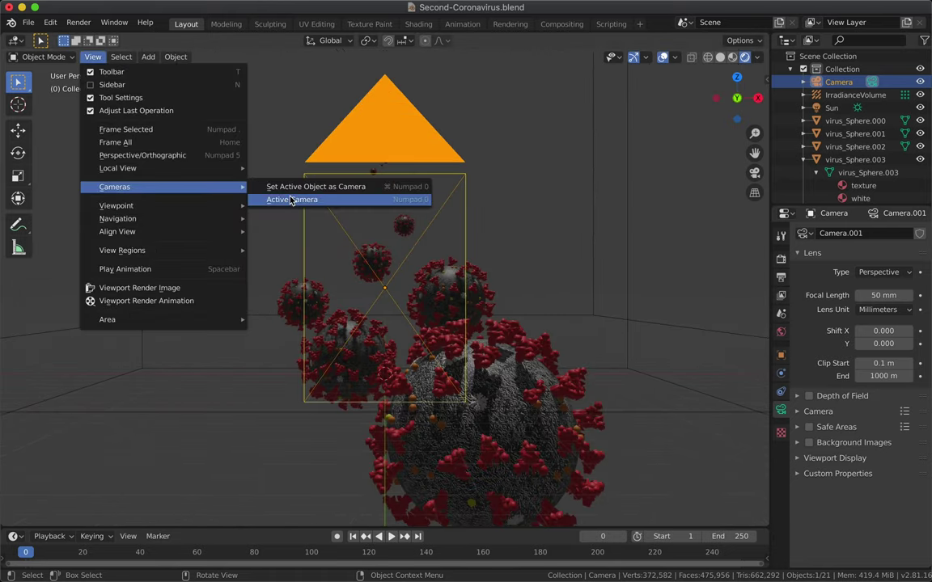
left_click(291, 200)
scroll(291, 201, "left", 5)
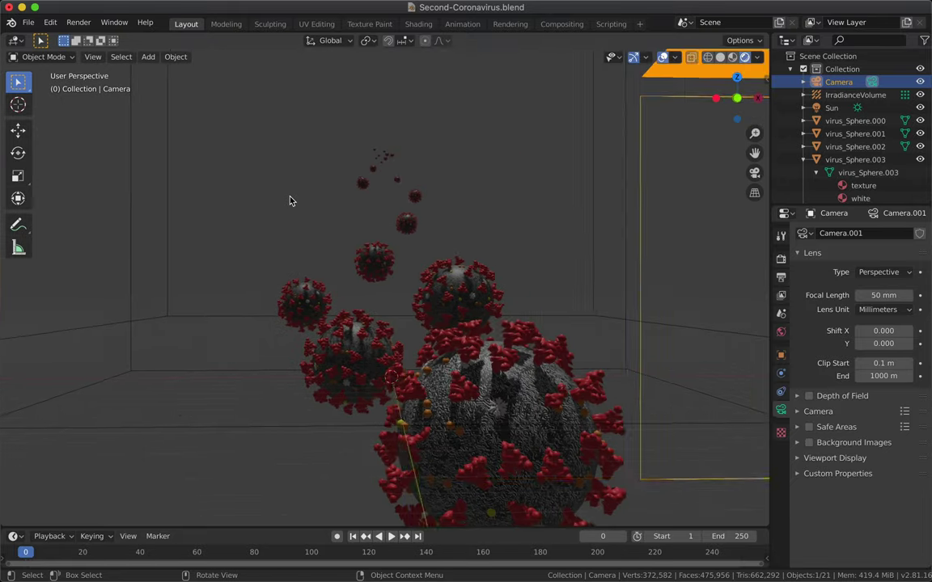
scroll(292, 200, "right", 5)
In the active camera view, move one of the distant virus spheres to the left edge of the small cluster.
left_click(95, 59)
mouse_move(129, 189)
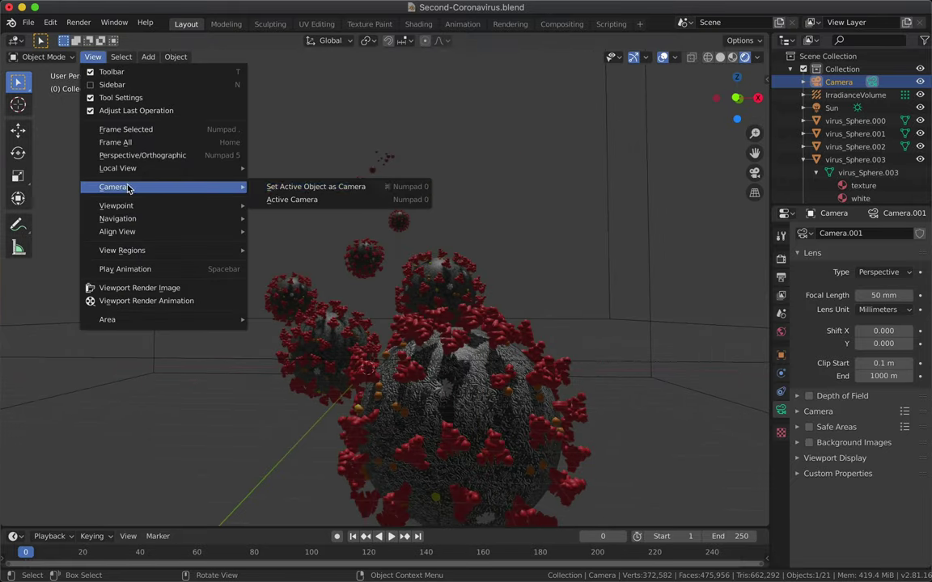
left_click(278, 200)
scroll(376, 144, "up", 10)
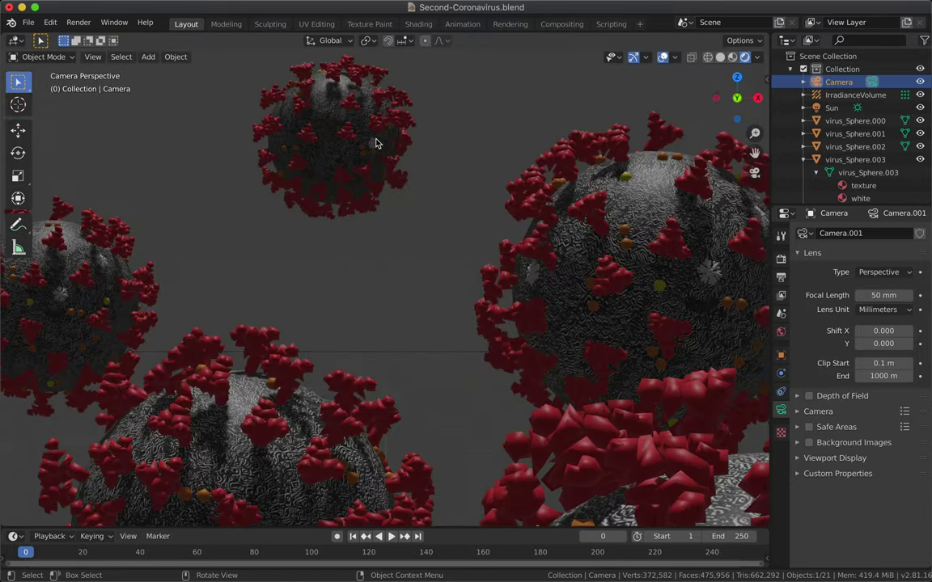
scroll(377, 144, "up", 10, "shift")
left_click(417, 262)
key("g")
left_click(245, 285)
Move the small virus sphere beneath the distant cluster straight up along Z to the top of the group.
left_click(396, 304)
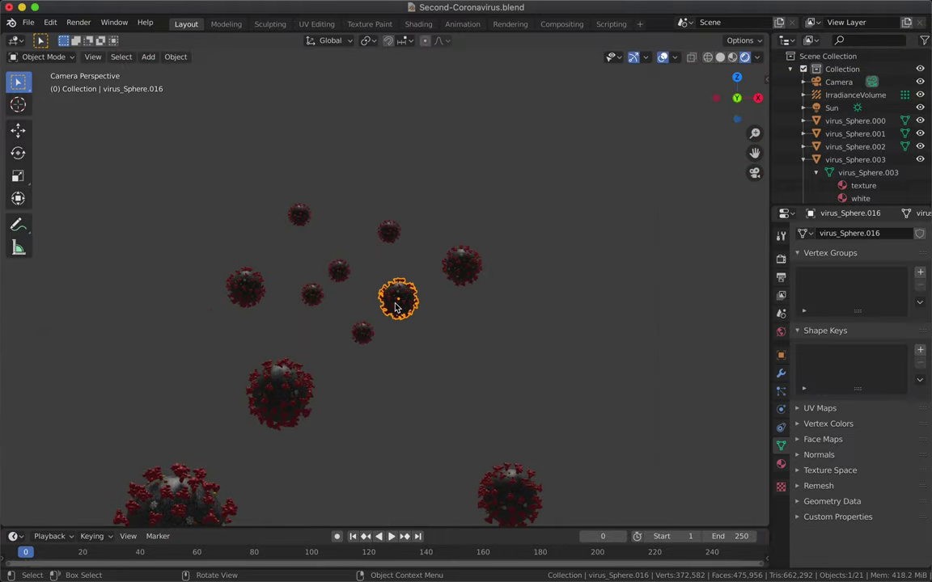
key("g")
key("z")
left_click(363, 206)
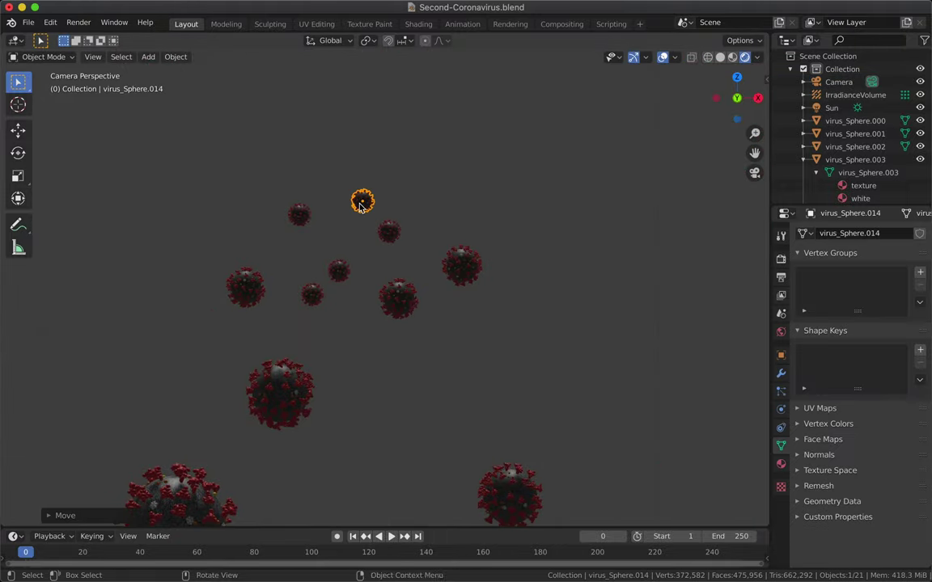
Paste more copies of the small virus sphere around the top of the distant cluster, moving and rotating them.
key("super+v")
key("g")
left_click(389, 173)
key("r")
left_click(358, 219)
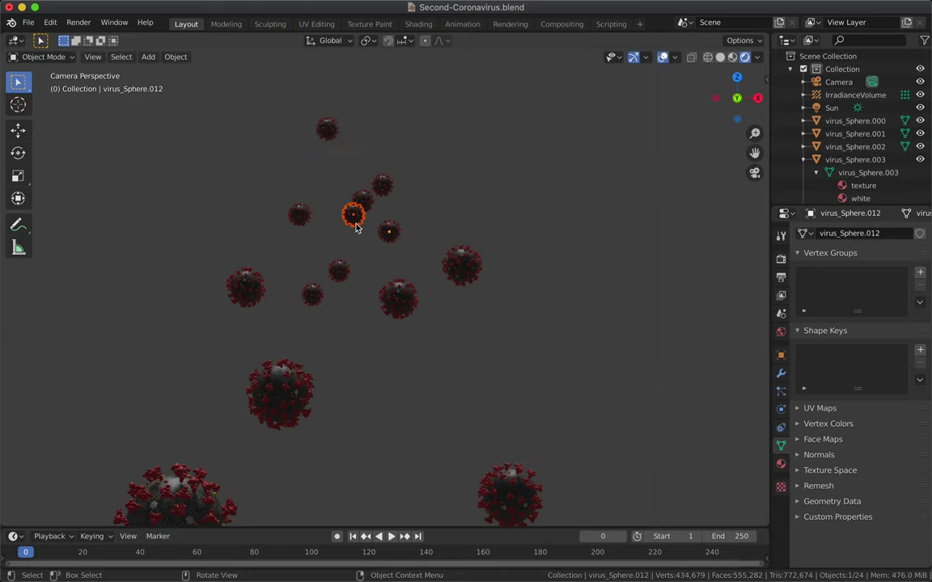
Copy the mid-distance virus sphere beside the trail and move, scale and rotate the copy into the gap next to it.
scroll(359, 237, "down", 5)
scroll(359, 238, "up", 5)
left_click(332, 273)
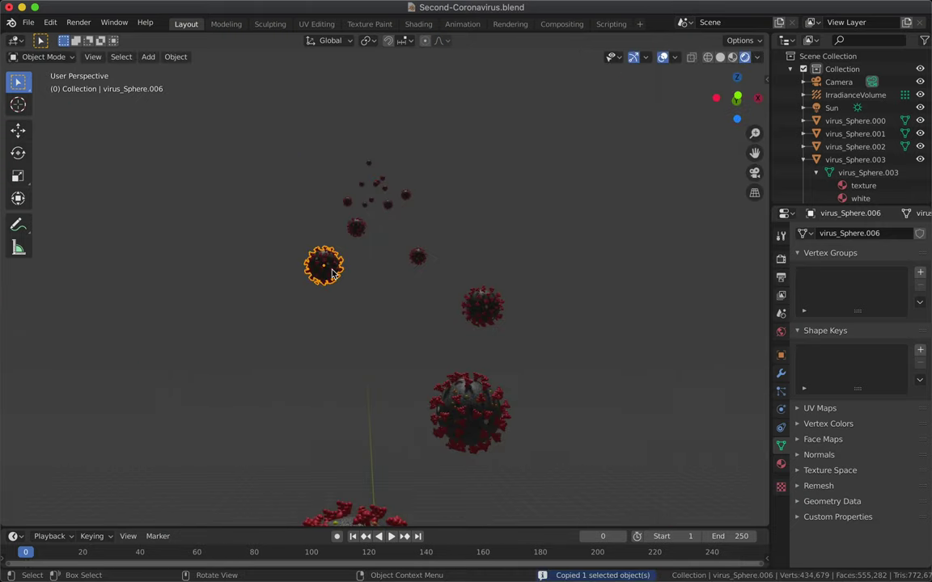
key("g")
left_click(424, 352)
scroll(424, 353, "left", 5)
key("s")
left_click(431, 356)
key("r")
left_click(491, 341)
Inspect the whole virus trail from several angles and from the camera viewpoint.
scroll(490, 343, "left", 5)
scroll(469, 373, "down", 5)
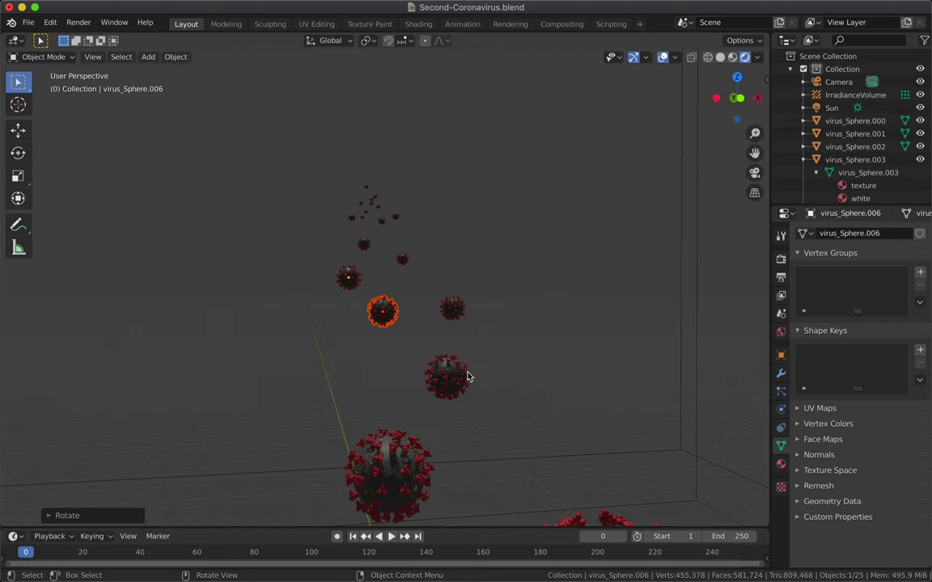
scroll(467, 373, "up", 5)
scroll(458, 391, "down", 5)
scroll(458, 390, "left", 5)
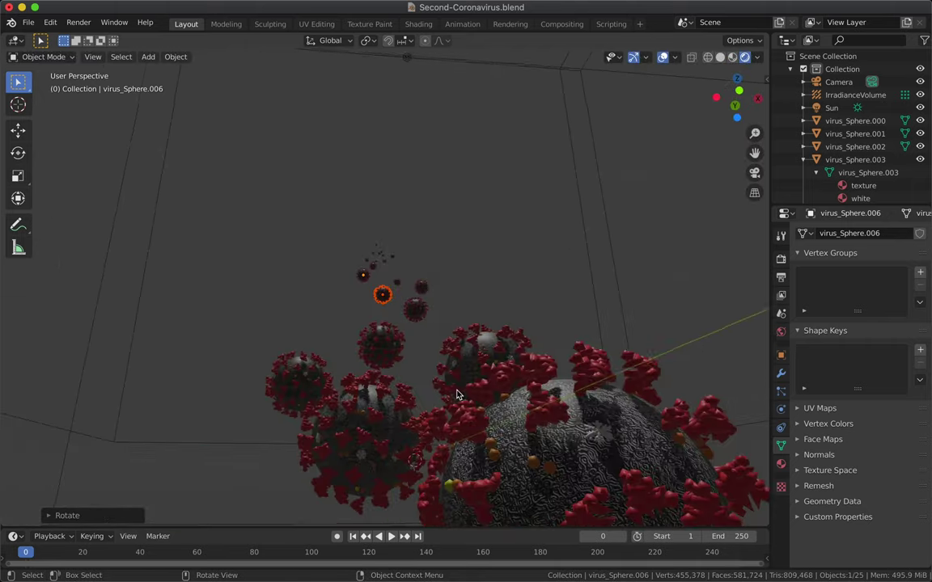
left_click(96, 59)
mouse_move(121, 206)
left_click(266, 208)
scroll(265, 214, "down", 5)
left_click(96, 59)
left_click(265, 208)
scroll(264, 209, "down", 3, "shift")
scroll(262, 214, "down", 5)
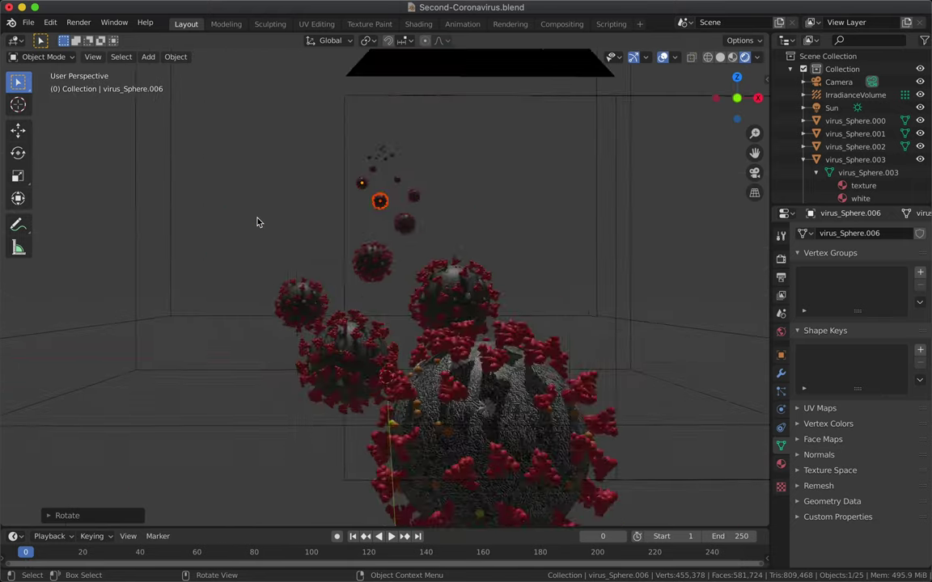
Select the camera and recheck the spacing of the virus spheres in its view.
left_click(369, 252)
left_click(379, 257)
left_click(95, 59)
mouse_move(121, 207)
left_click(292, 208)
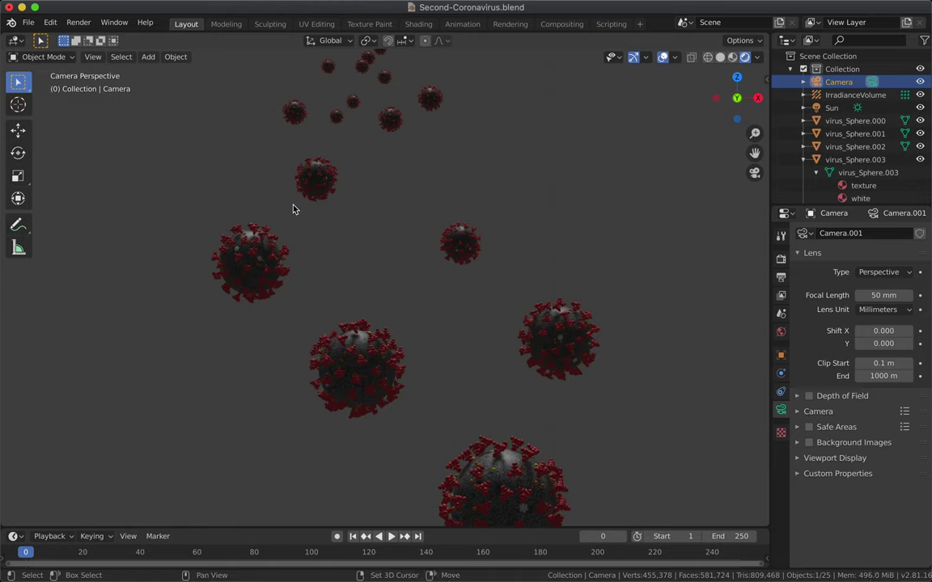
scroll(293, 208, "down", 5, "shift")
scroll(273, 215, "down", 6)
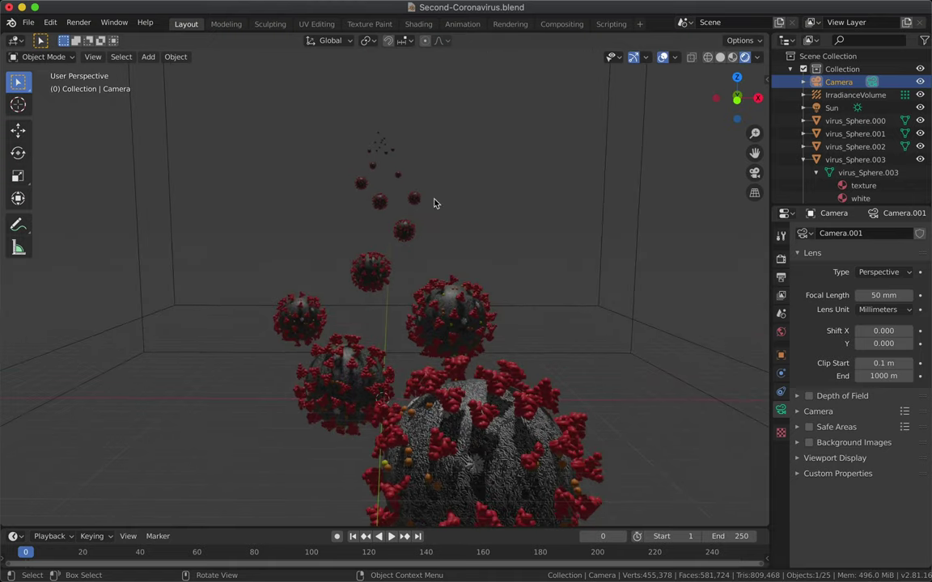
left_click(657, 8)
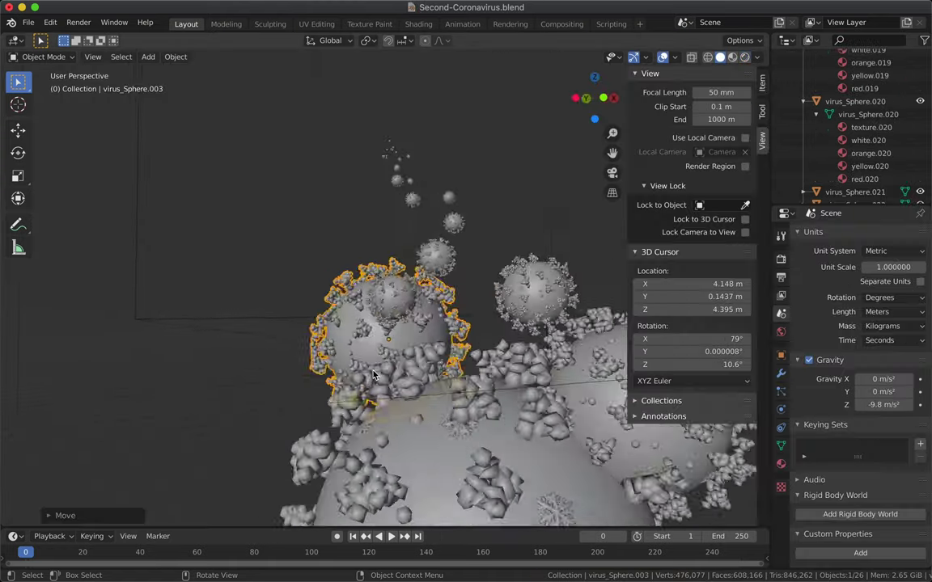
Move the two selected medium virus spheres along the Y axis and check their placement through the active camera.
middle_click_drag(374, 375, 535, 313)
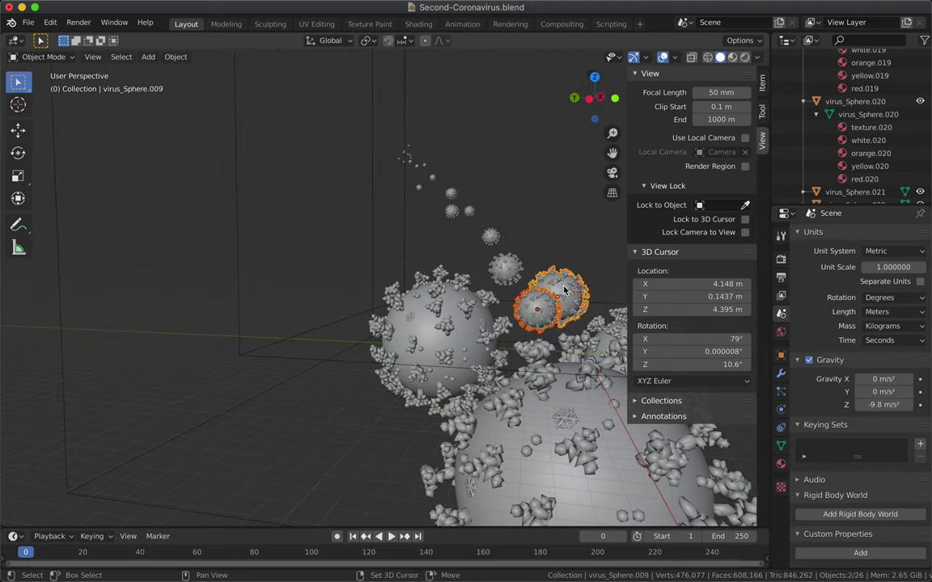
key("g")
key("y")
left_click(330, 229)
scroll(330, 228, "right", 10)
left_click(87, 25)
left_click(89, 27)
left_click(93, 56)
mouse_move(124, 186)
left_click(290, 199)
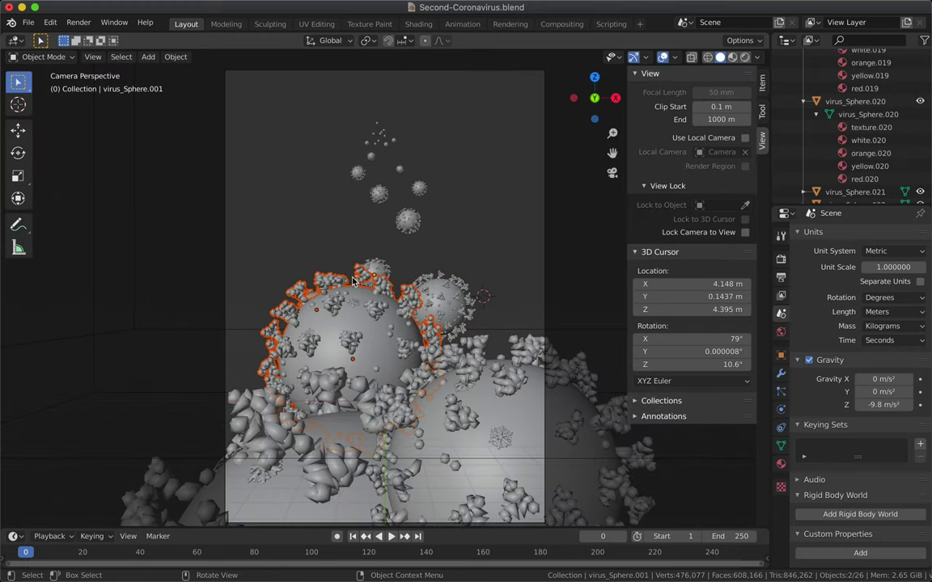
Scale up the three selected medium virus spheres by about 1.4 and return to the camera view.
scroll(328, 281, "up", 5)
key("s")
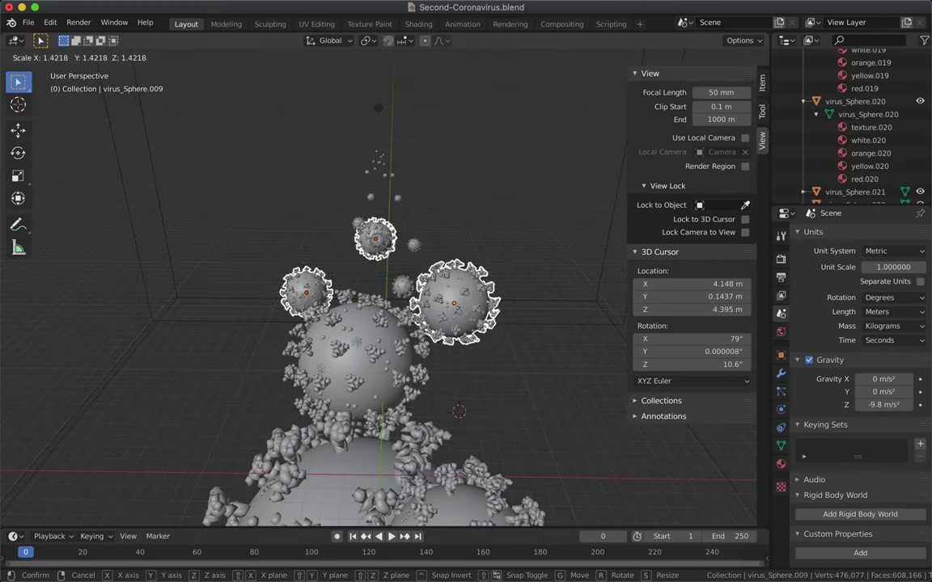
left_click(455, 285)
scroll(455, 284, "down", 8)
left_click(92, 56)
mouse_move(130, 205)
left_click(311, 209)
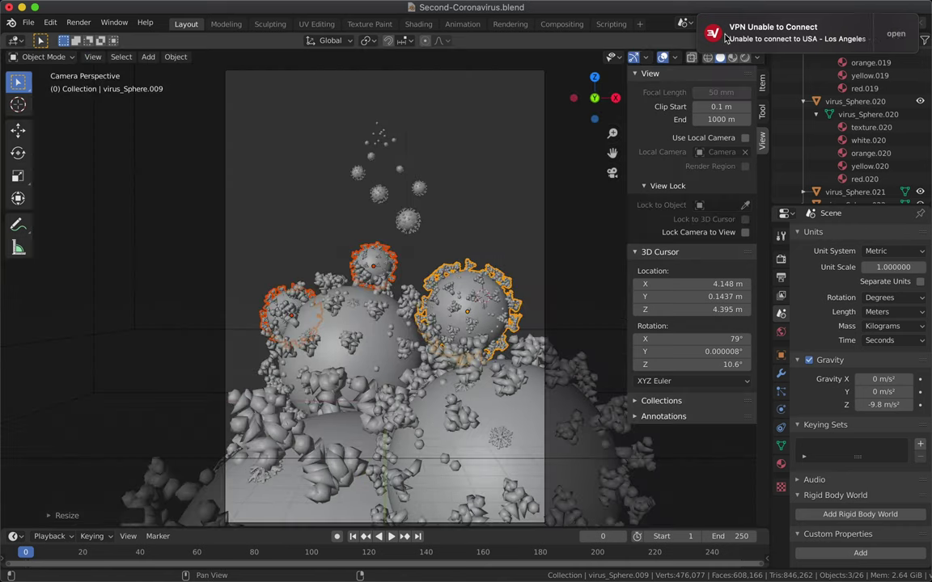
Lower the large foreground virus sphere at the bottom-left of the camera frame along the Z axis.
left_click(471, 439)
left_click(338, 451)
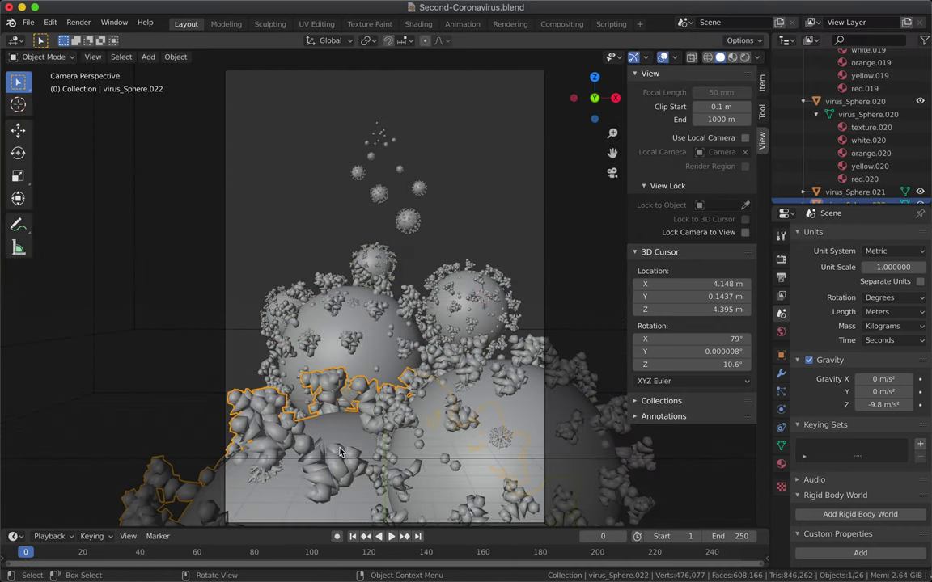
key("g")
key("z")
left_click(340, 481)
Move the large middle virus sphere down and left, and the small sphere behind it towards the frame's centre.
left_click(374, 367)
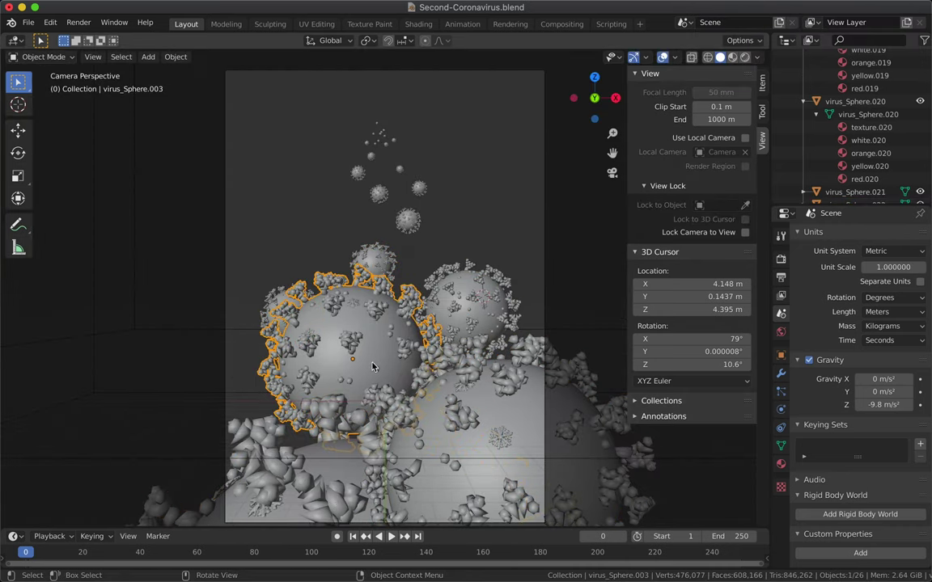
key("g")
left_click(301, 417)
left_click(307, 313)
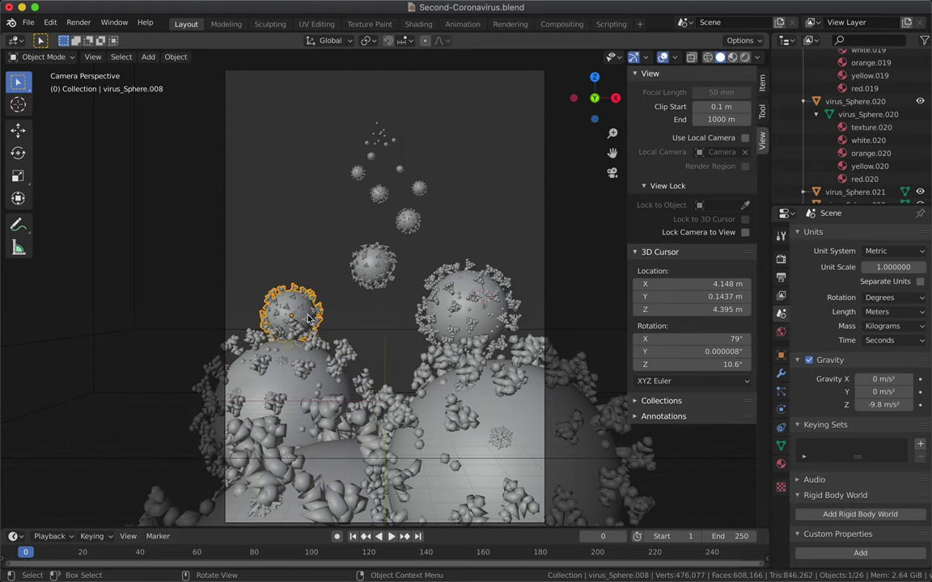
key("g")
left_click(380, 328)
Enlarge the virus sphere on the right of the frame and save the file.
left_click(472, 314)
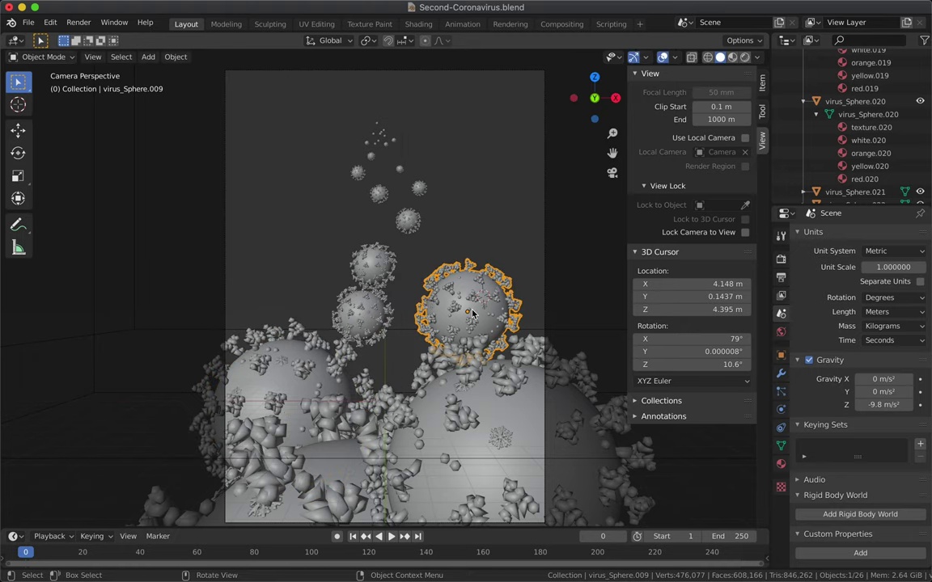
key("s")
left_click(398, 310)
left_click_drag(447, 277, 495, 280)
key("g")
key("Escape")
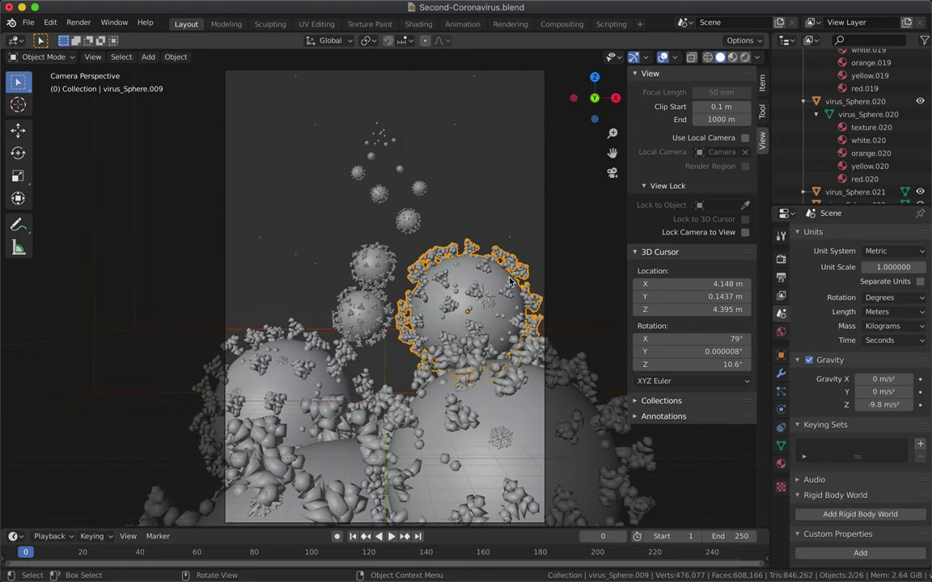
key("ctrl+s")
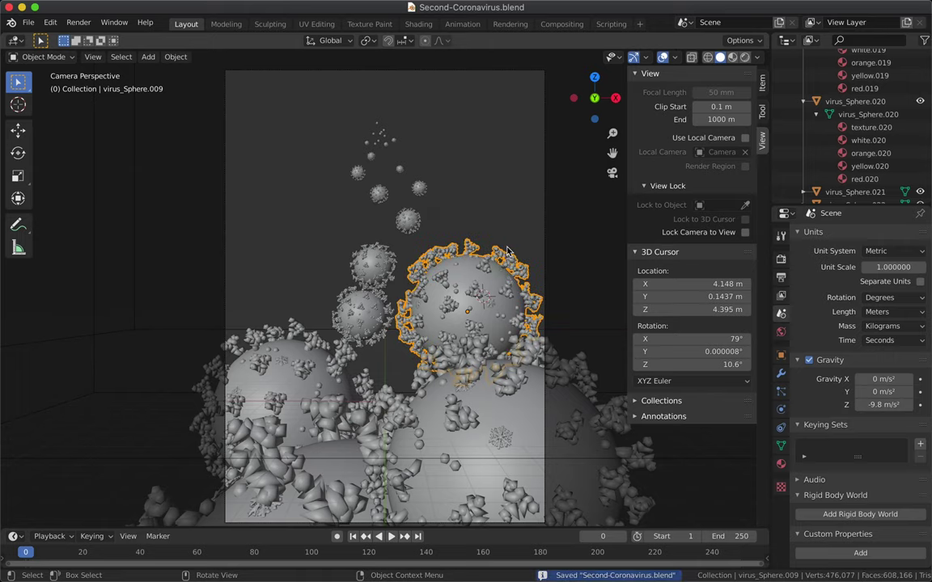
Move the enlarged right-hand virus sphere down towards the centre of the frame and scale it up.
key("g")
left_click(435, 352)
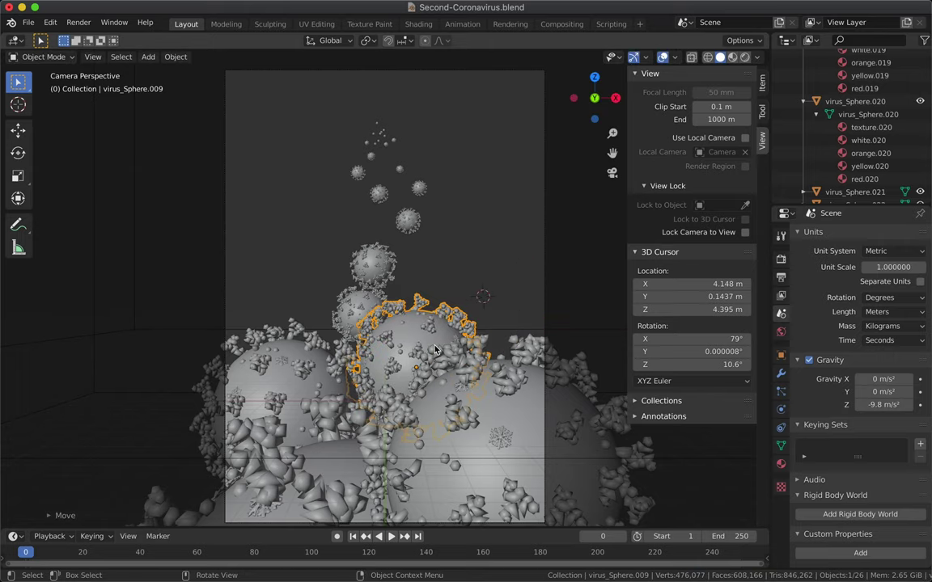
key("s")
left_click(442, 346)
Enlarge the large virus sphere on the left and shift the central one slightly up and to the right.
left_click(312, 359)
key("s")
left_click(319, 350)
left_click(424, 317)
key("g")
left_click(447, 326)
Select all the small distant virus spheres, move them farther back as a group and return to the camera view.
middle_click_drag(447, 326, 502, 312)
left_click(495, 244)
scroll(493, 241, "up", 1)
key("b")
left_click_drag(390, 106, 545, 244)
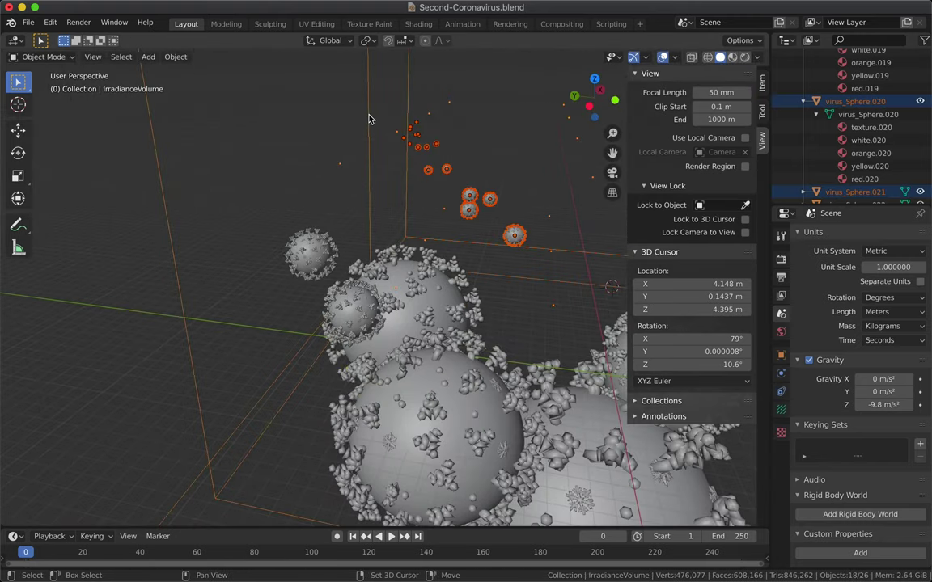
key("g")
key("x")
left_click(242, 127)
middle_click_drag(243, 127, 243, 131)
left_click(93, 58)
mouse_move(115, 186)
left_click(278, 199)
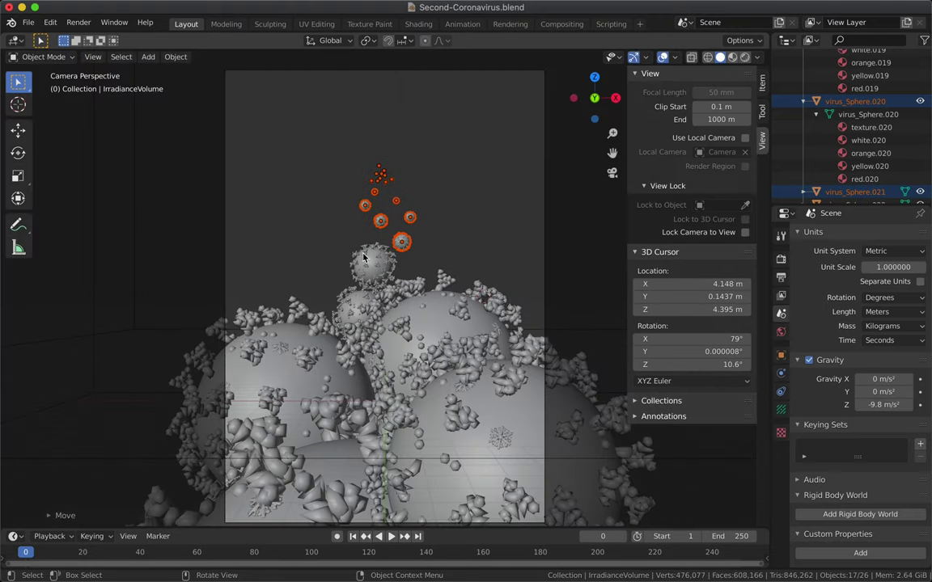
Enlarge the lower of the two stacked small virus spheres and move it left behind the large left-hand sphere.
scroll(363, 258, "up", 1)
left_click(348, 311)
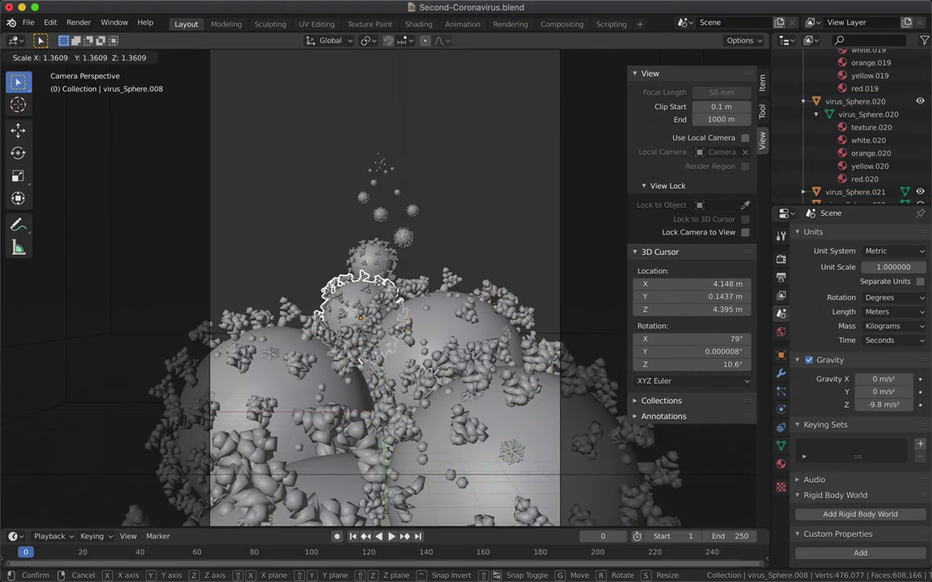
left_click(354, 308)
key("g")
left_click(316, 315)
Enlarge the remaining small virus sphere near the centre and reposition it above the large right-hand sphere.
key("s")
left_click(381, 266)
middle_click_drag(380, 266, 362, 279)
left_click(360, 267)
scroll(363, 279, "up", 1)
scroll(372, 191, "up", 3)
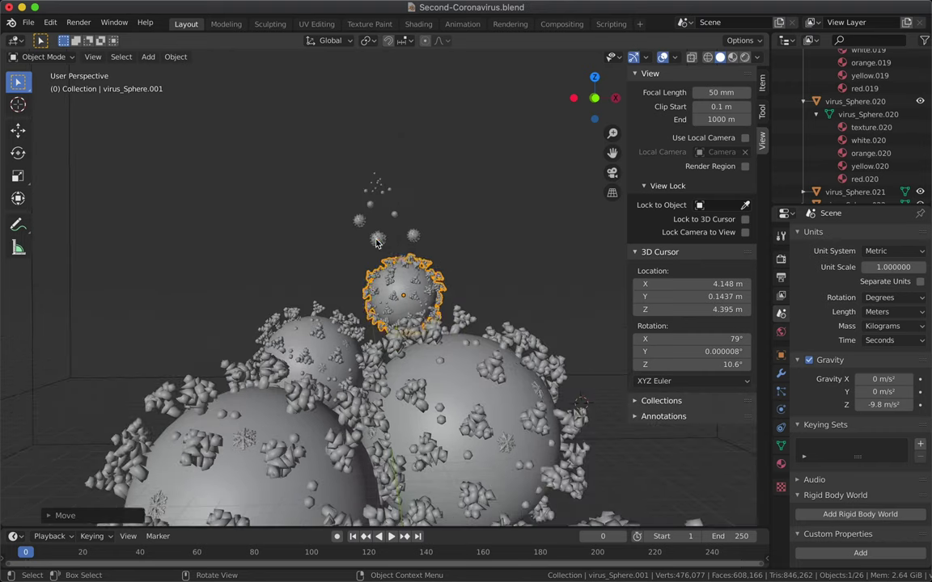
Enlarge the small virus sphere just above the trail's central sphere and move it left along X and down along Z.
left_click(377, 237)
key("s")
left_click(381, 235)
key("g")
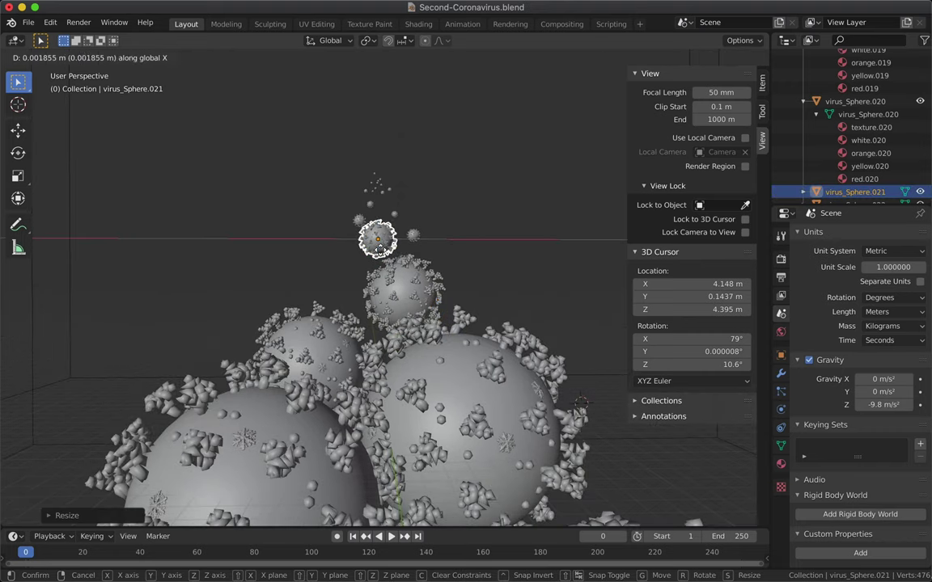
left_click(355, 250)
key("g")
key("z")
left_click(358, 291)
Enlarge the small virus sphere on the right side of the trail, above the central sphere.
mouse_move(358, 291)
middle_mouse_down()
mouse_move(393, 285)
mouse_move(372, 280)
middle_mouse_up()
left_click(403, 241)
key("s")
left_click(411, 243)
scroll(410, 243, "up", 5)
scroll(411, 243, "up", 3, "shift")
scroll(411, 243, "up", 4, "shift")
scroll(410, 242, "up", 2)
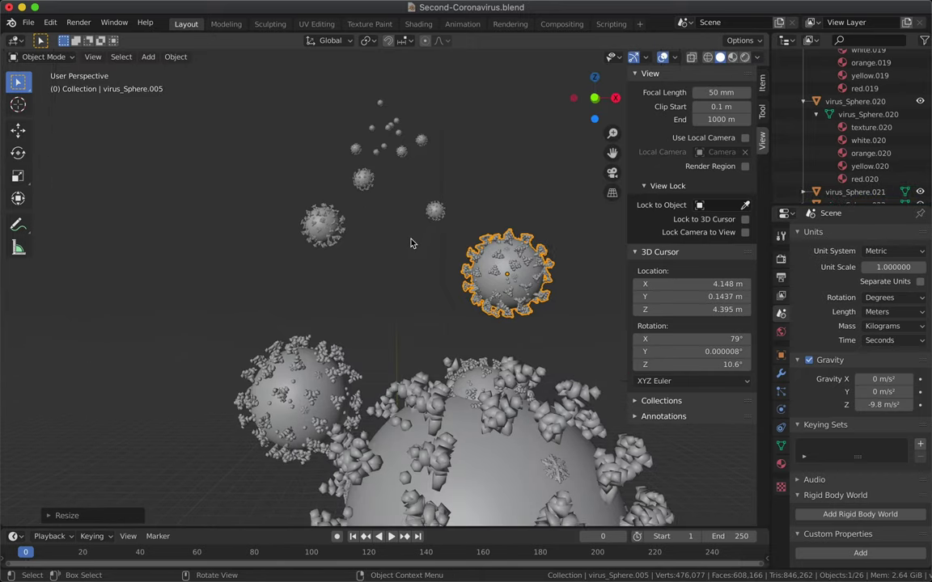
Duplicate the small virus sphere near the trail's centre, move the copy along Y, then resize, rotate about Z and reposition it.
left_click(438, 213)
key("super+c")
key("super+v")
key("g")
key("y")
left_click(470, 175)
key("s")
left_click(479, 187)
key("r")
key("z")
left_click(488, 195)
key("g")
left_click(434, 190)
Check the camera view and lower the duplicated virus sphere about 0.62 m along Z.
scroll(429, 191, "down", 5)
left_click(94, 58)
mouse_move(128, 205)
left_click(270, 209)
scroll(270, 210, "down", 5, "shift")
scroll(279, 210, "up", 5, "shift")
scroll(371, 212, "down", 3)
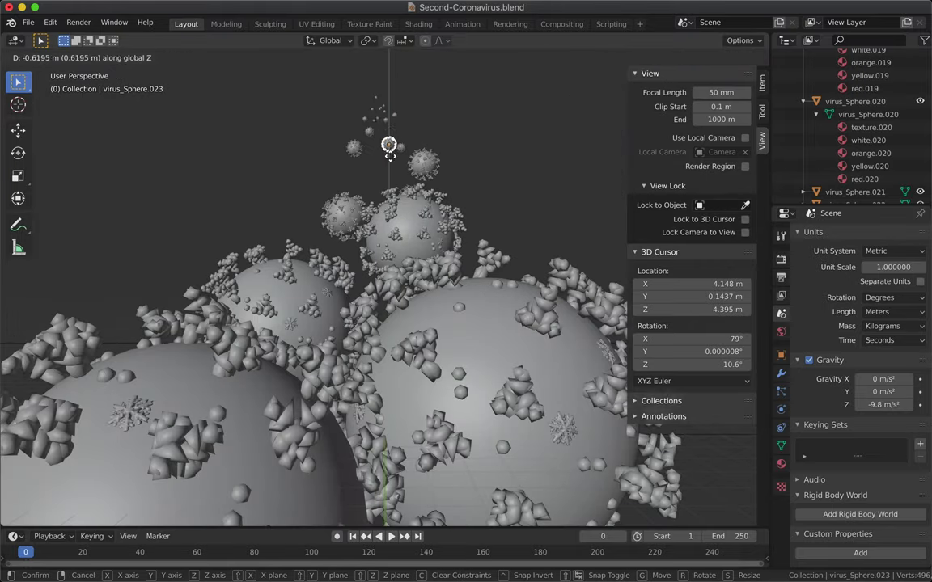
left_click(390, 157)
Move the virus sphere above the trail's central sphere along Z, enlarge it about 1.18 times and return to the camera view.
scroll(390, 157, "up", 5)
scroll(390, 157, "up", 5, "shift")
scroll(396, 162, "up", 2)
left_click(465, 173)
key("g")
key("z")
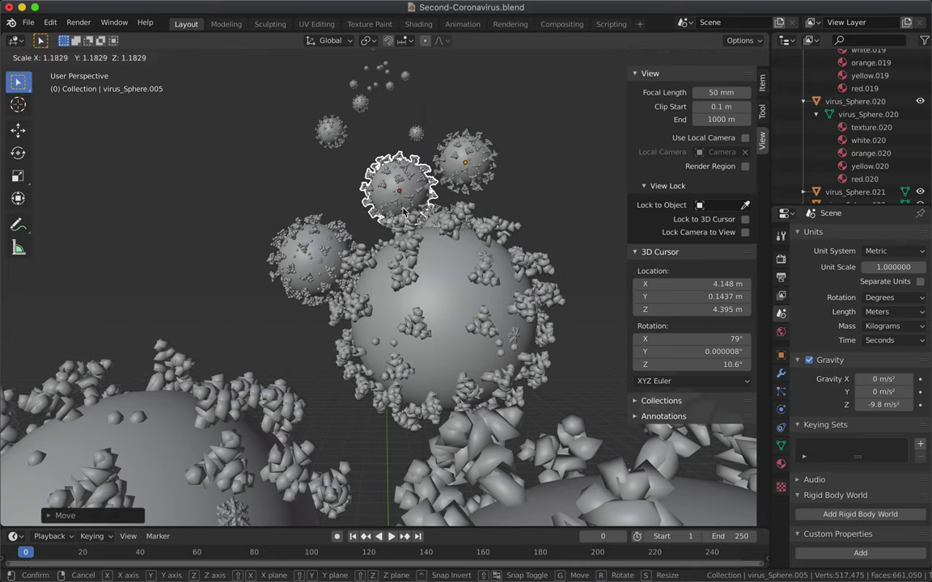
left_click(403, 211)
left_click(93, 57)
mouse_move(114, 185)
left_click(262, 200)
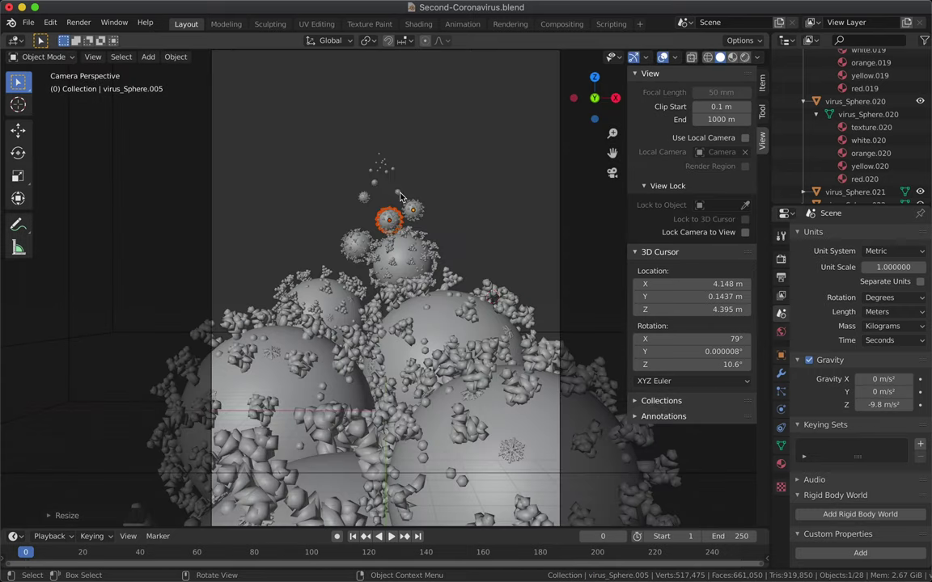
Nudge the large virus spheres, shift the sphere between them to the right and move the small one above the centre slightly left.
scroll(400, 196, "down", 1)
key("g")
left_click(307, 372)
left_click(435, 333)
key("g")
left_click(452, 331)
left_click(328, 312)
key("g")
left_click(389, 308)
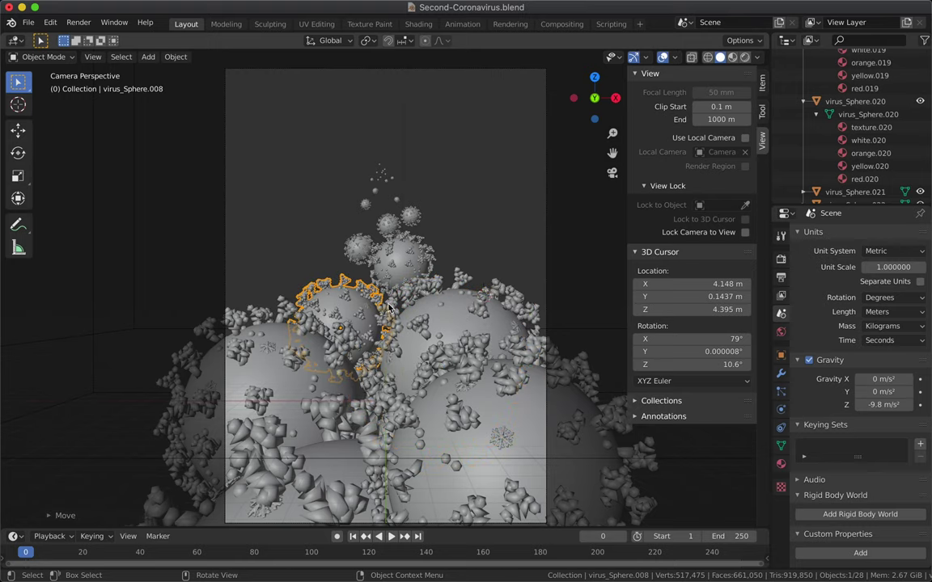
key("g")
left_click(386, 227)
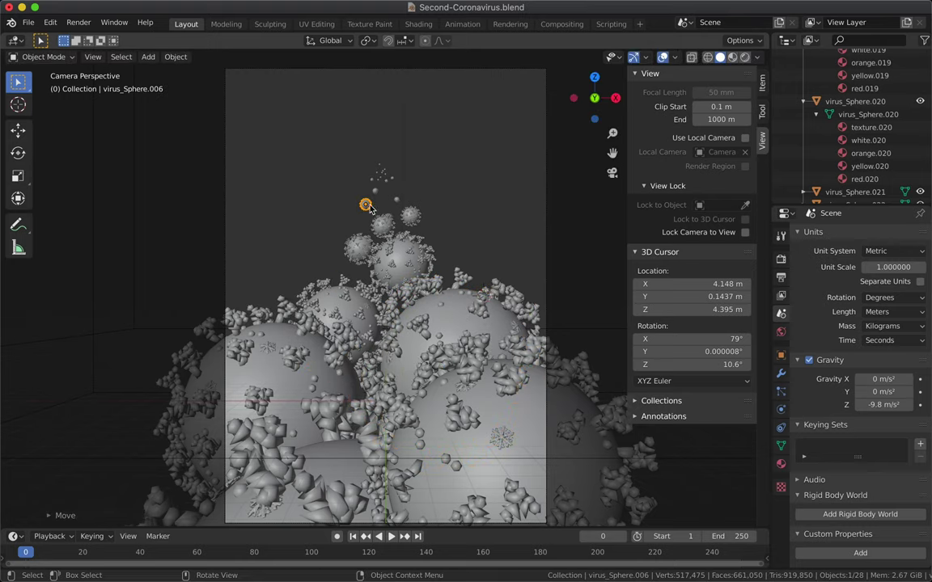
Rescale the small distant virus spheres near the far end of the trail one by one.
key("s")
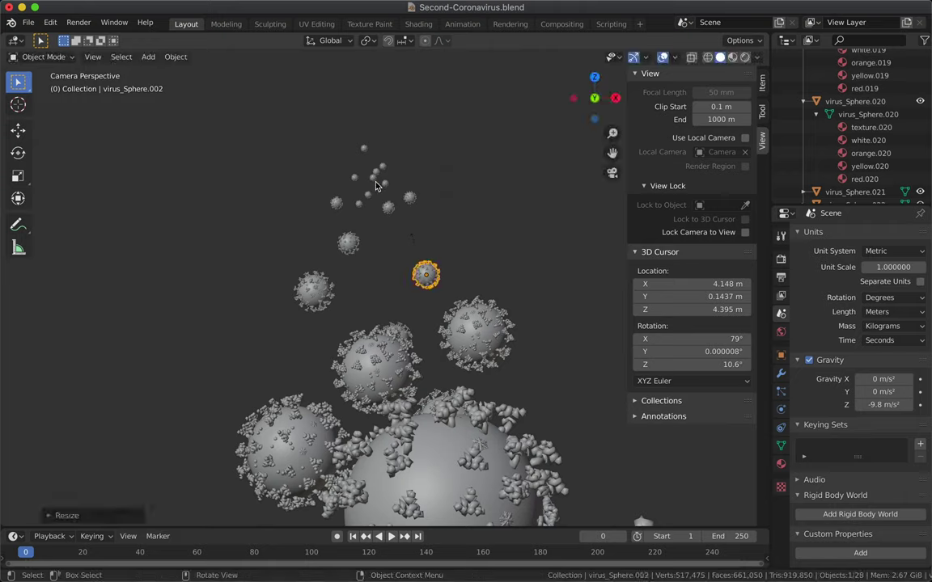
left_click(381, 172)
left_click(383, 169)
left_click(385, 172)
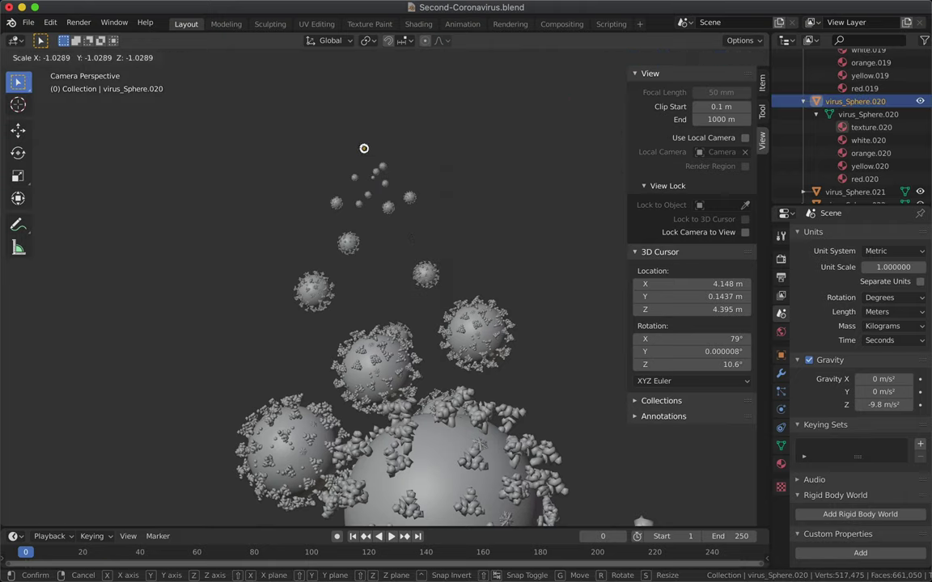
left_click(388, 227)
key("KP_0")
left_click(94, 56)
left_click(91, 57)
left_click(92, 57)
mouse_move(162, 186)
left_click(297, 193)
key("super+z")
Toggle the active camera view and save Second-Coronavirus.blend.
left_click(94, 57)
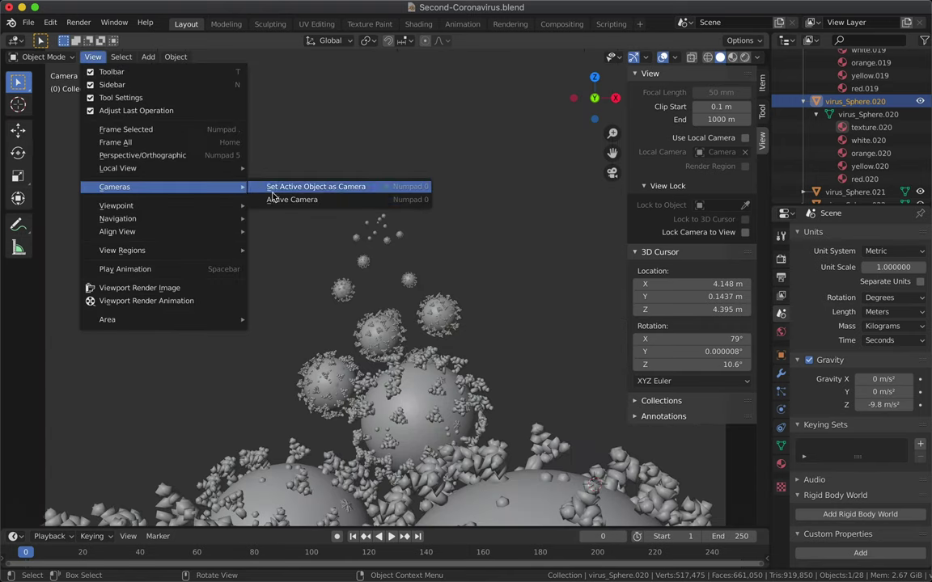
left_click(277, 201)
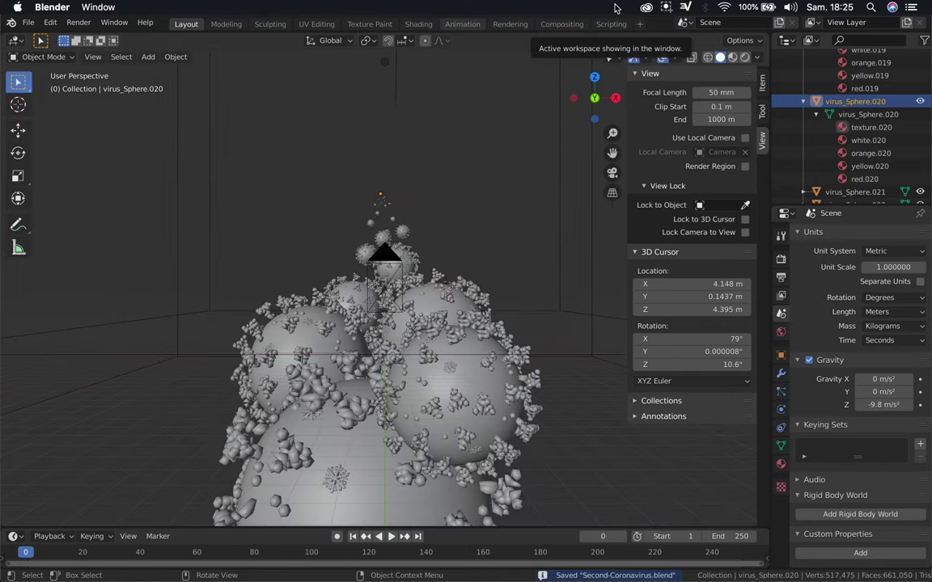
Switch to the 2020 White.psd poster in Photoshop and sample colours from the small orange-yellow spots in the virus artwork.
left_click(794, 10)
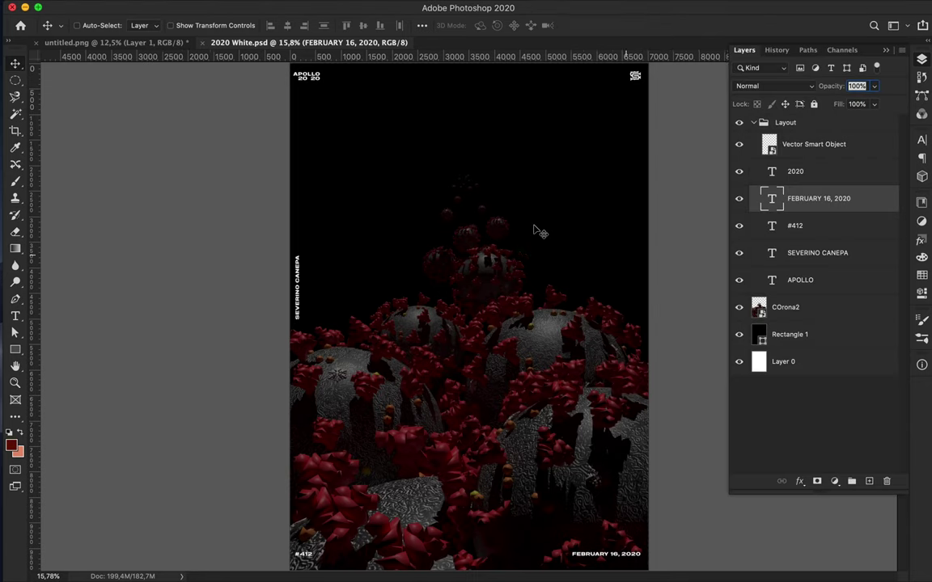
scroll(536, 231, "up", 2, "alt")
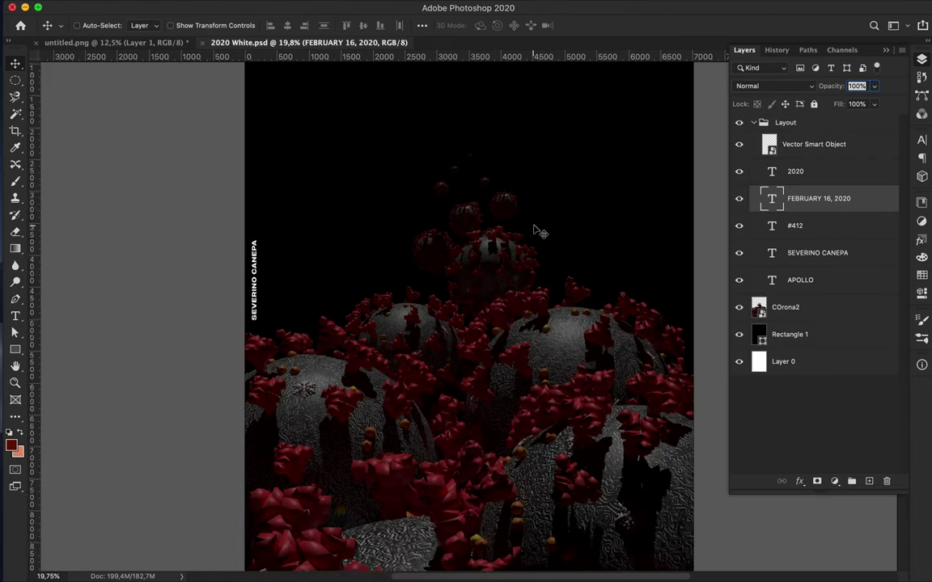
scroll(537, 231, "down", 1, "alt")
key("i")
left_click(399, 478)
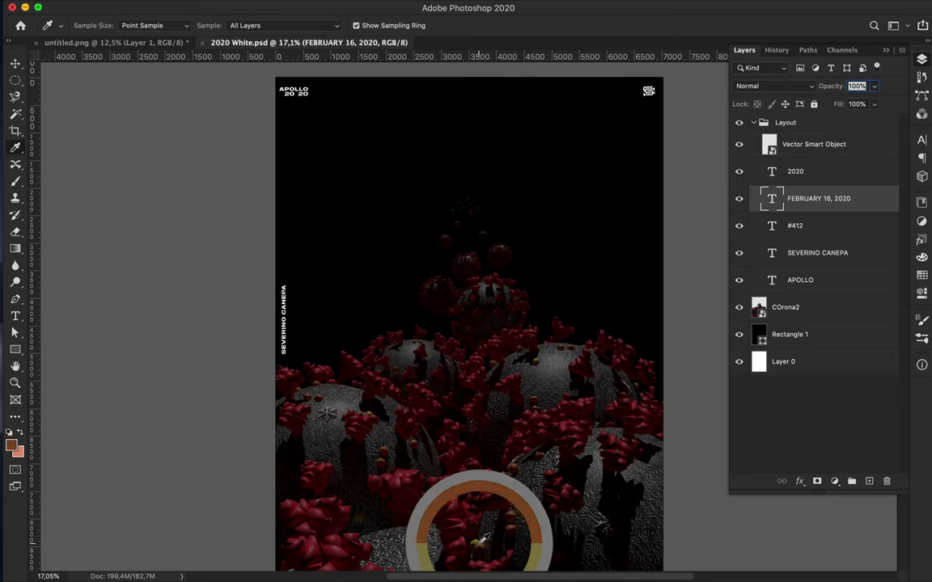
scroll(517, 243, "down", 2, "alt")
Draw a rectangle about 7183 × 10166 px over the whole poster beneath the COrona2 layer, without a stroke and with a gradient fill.
key("u")
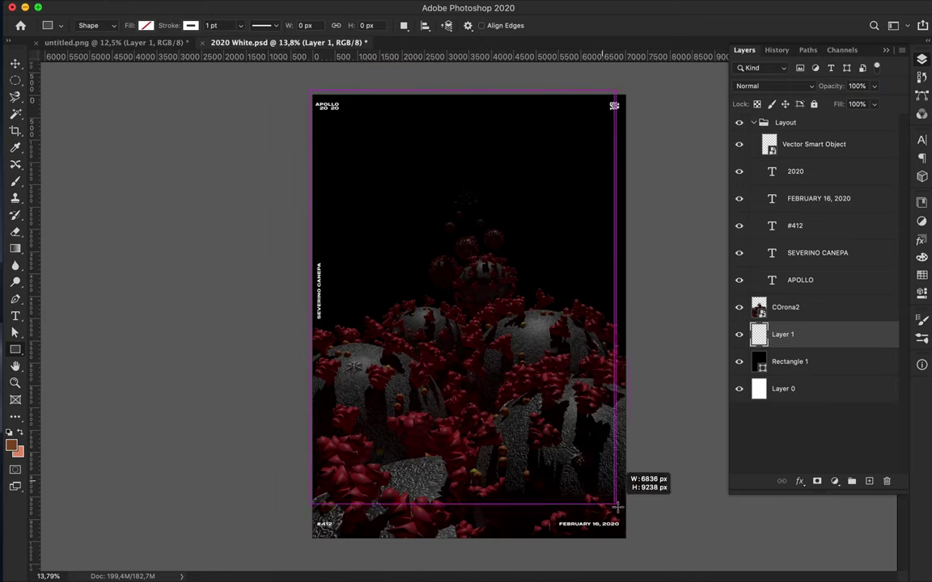
left_click_drag(617, 507, 630, 544)
left_click(241, 26)
left_click(165, 51)
left_click(196, 26)
left_click(163, 51)
left_click(114, 94)
Try a sampled solid colour as the new rectangle's fill.
left_click(921, 275)
left_click(197, 26)
left_click(276, 51)
left_click(765, 213)
left_click(529, 140)
left_click(786, 212)
Give the new rectangle a linear gradient fill and set its white stop to the sampled dark red.
left_click(196, 26)
left_click(164, 51)
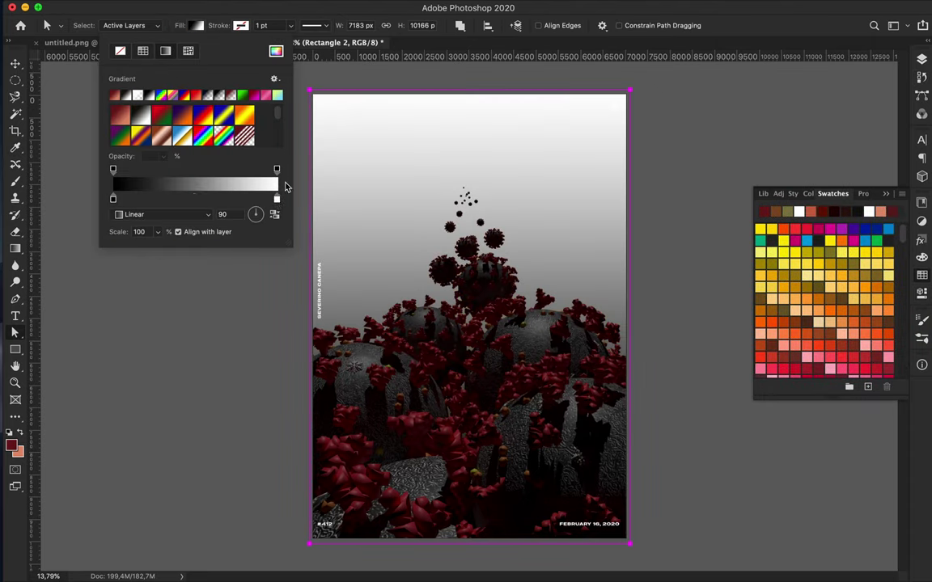
double_click(276, 200)
left_click(765, 213)
left_click(568, 143)
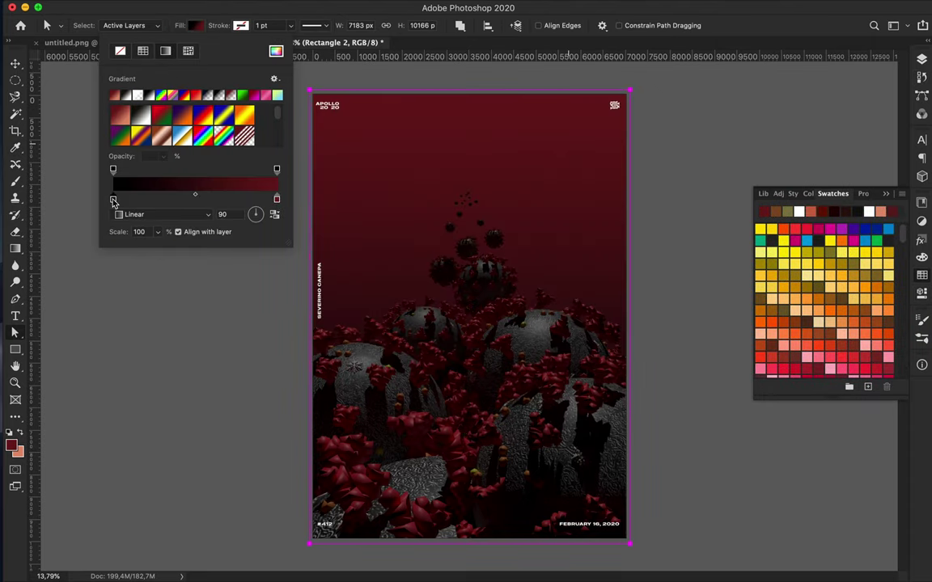
Add a middle stop and recolour the gradient to run from olive through brown to dark red.
double_click(113, 200)
left_click(776, 211)
left_click(555, 142)
left_click(194, 199)
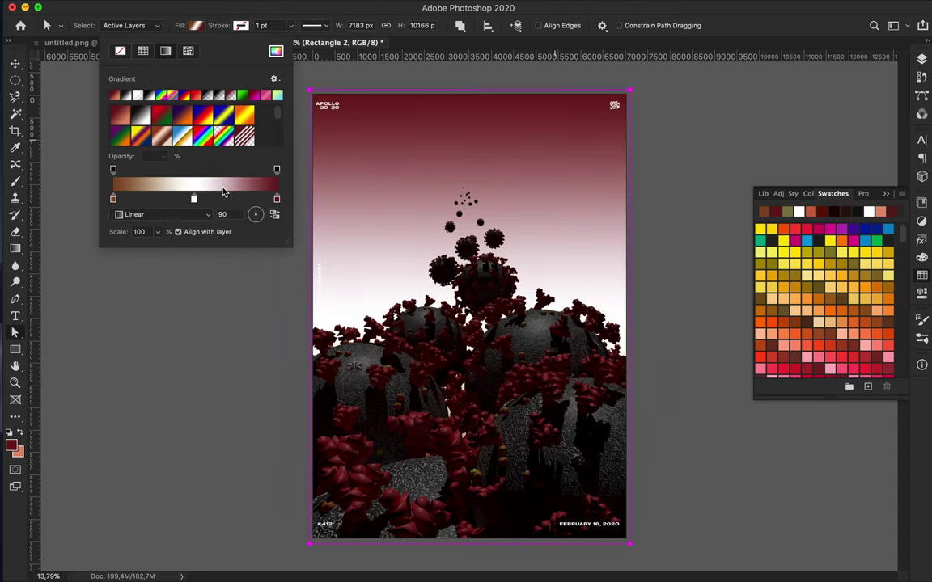
double_click(194, 199)
left_click(787, 212)
left_click(547, 142)
left_click_drag(179, 204, 190, 204)
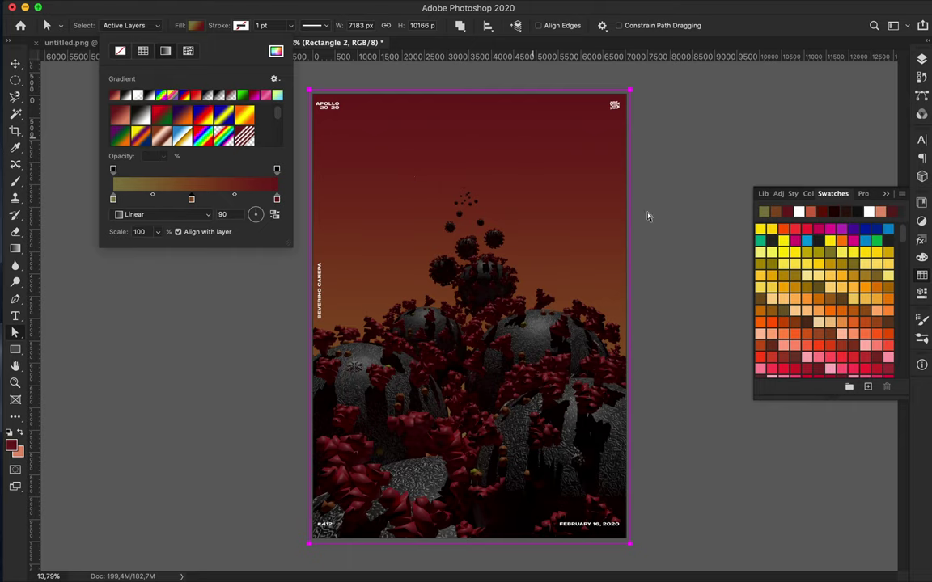
Try swapping the stacking order of Rectangle 1 and Rectangle 2 and preview blend modes on them.
key("v")
left_click(922, 60)
left_click_drag(822, 348, 820, 322)
left_click(780, 87)
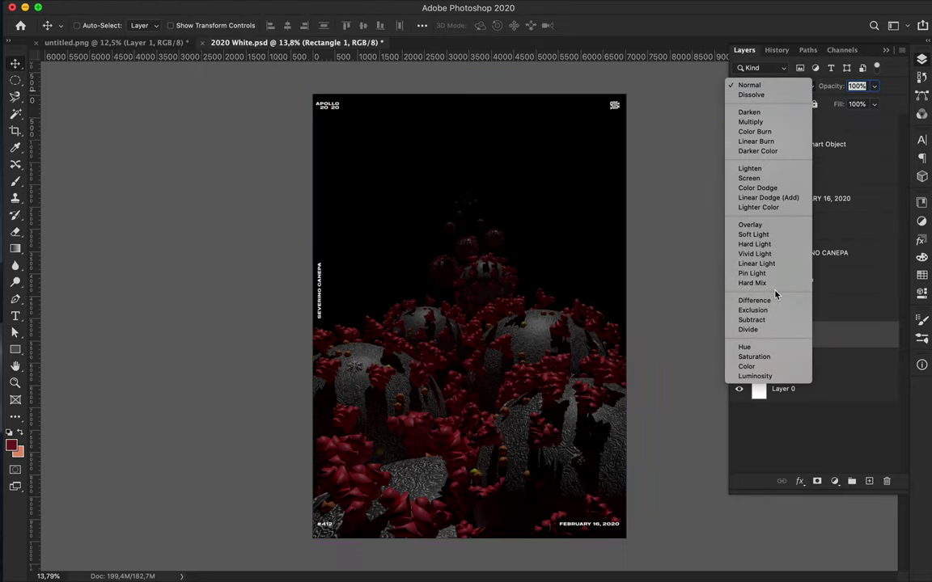
left_click(850, 345)
left_click_drag(826, 360, 802, 333)
left_click(779, 86)
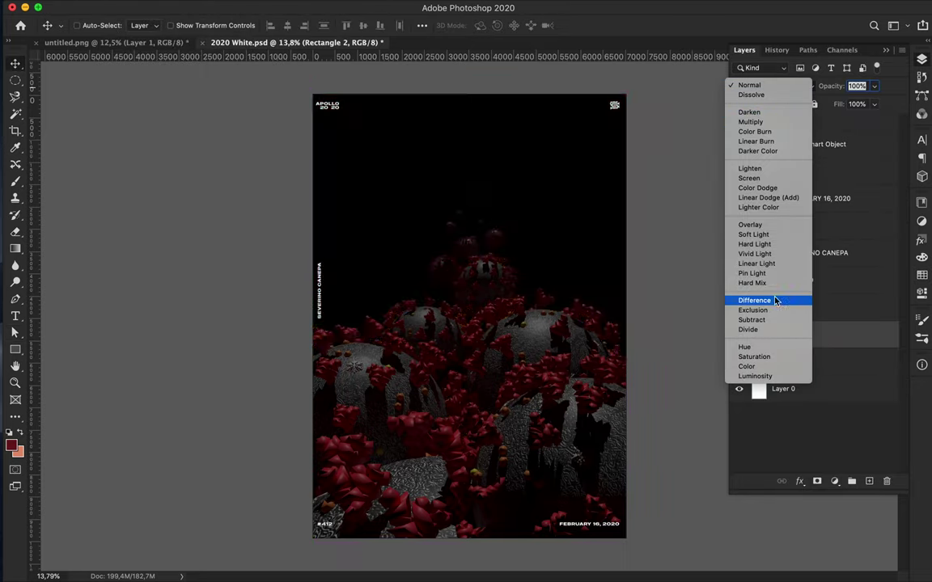
left_click(842, 335)
Move the white Layer 0 directly above Rectangle 2 and set its blend mode to Exclusion.
left_click_drag(751, 387, 764, 340)
left_click(777, 86)
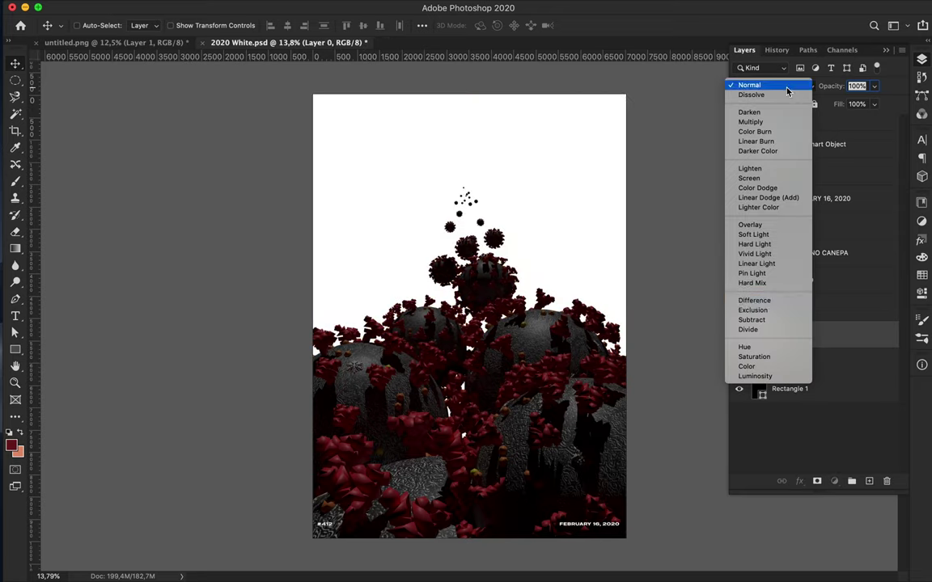
left_click(770, 313)
Add a Levels adjustment layer above Layer 0 and adjust its tonal sliders.
left_click(834, 481)
left_click(852, 546)
left_click_drag(781, 328, 835, 330)
left_click_drag(892, 330, 894, 331)
Add an Exposure adjustment layer above Levels 1 and adjust it to darken the teal-blue background.
left_click(922, 78)
left_click(833, 481)
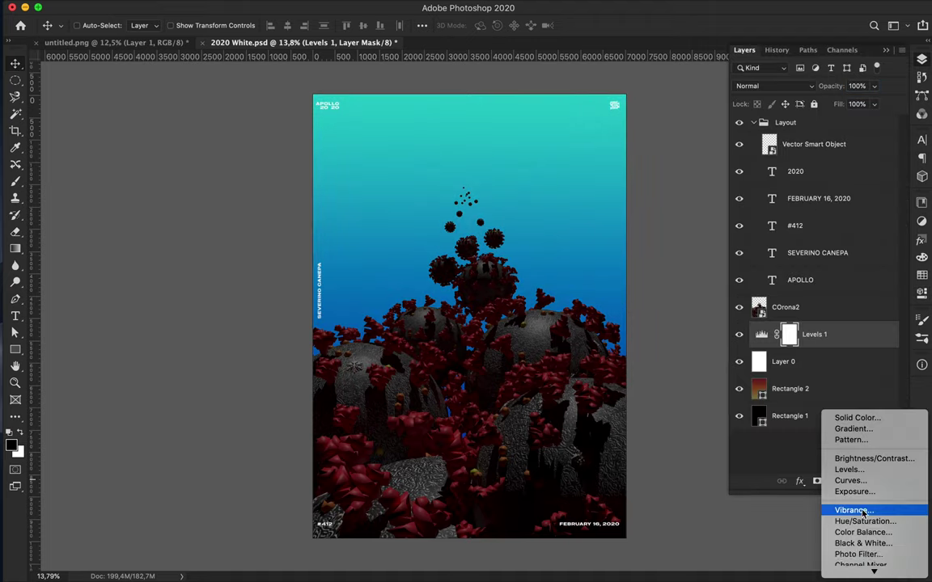
left_click(854, 492)
left_click_drag(825, 267, 846, 315)
Add a Hue/Saturation adjustment above Exposure 1 with hue 0, saturation -31 and lightness +2.
left_click(921, 60)
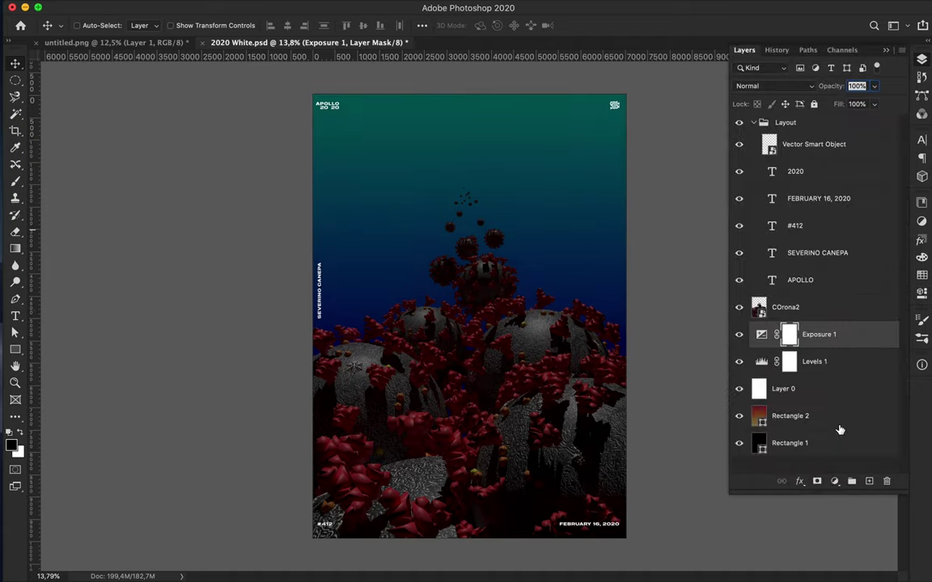
left_click(833, 481)
left_click(854, 510)
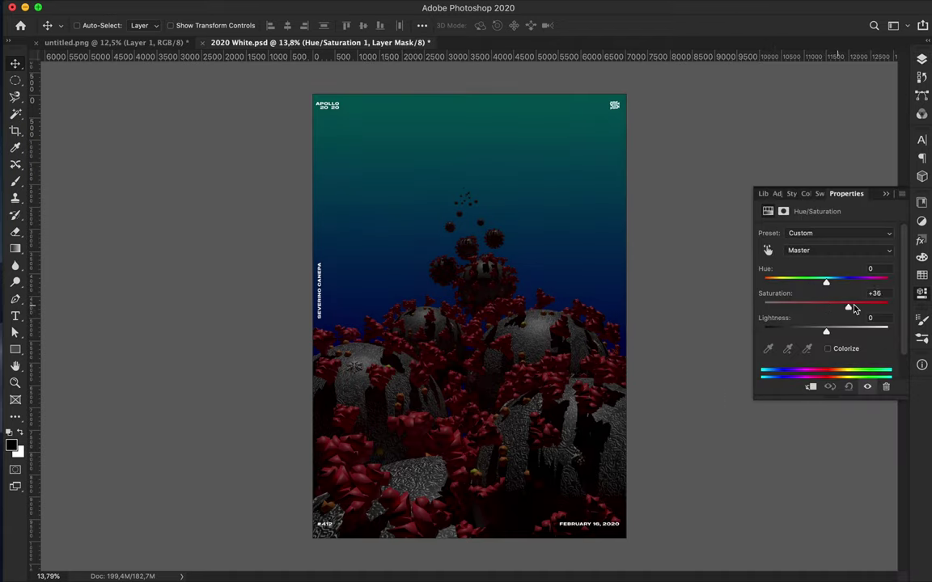
left_click_drag(817, 308, 827, 336)
mouse_move(825, 282)
left_mouse_down()
mouse_move(875, 283)
mouse_move(797, 280)
mouse_move(823, 282)
left_mouse_up()
double_click(877, 268)
key("Return")
scroll(565, 300, "up", 3, "alt")
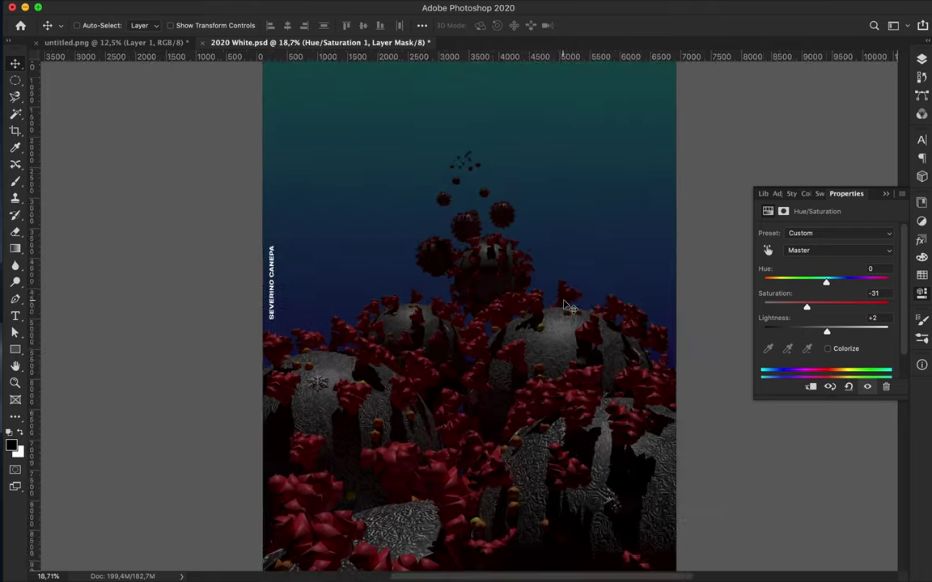
scroll(565, 300, "down", 3, "alt")
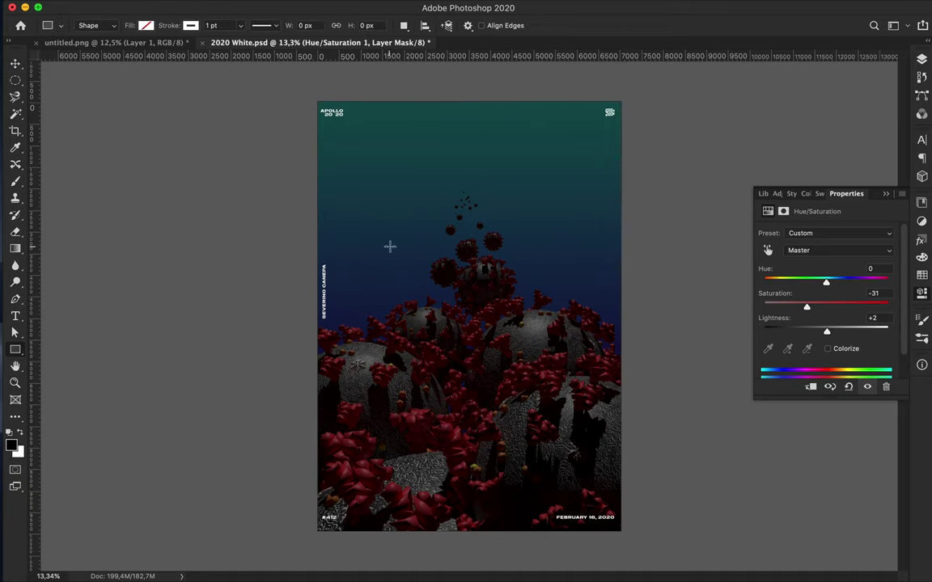
Draw an unfilled rectangle about 3779 × 4296 px around the central virus spheres with an 11 pt white stroke.
left_click_drag(554, 386, 554, 431)
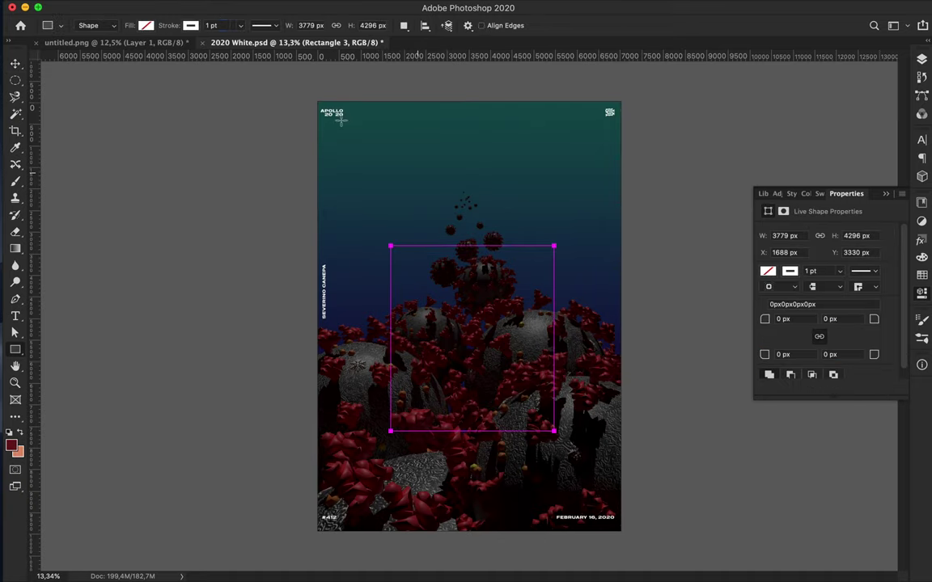
left_click(623, 256)
scroll(630, 260, "up", 5, "alt")
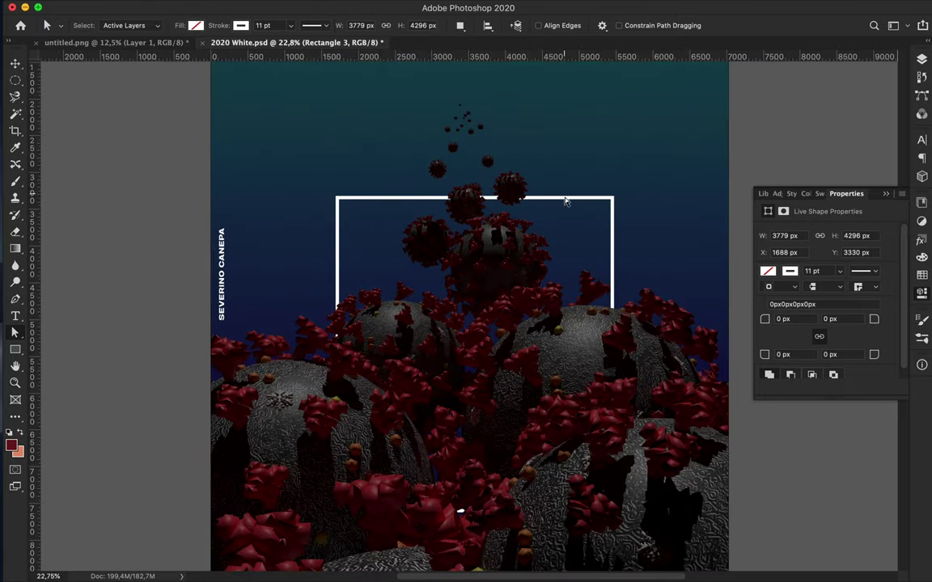
Move Rectangle 3 above the COrona2 layer and load the virus artwork's outline as a selection.
left_click(922, 59)
left_click_drag(803, 330, 804, 309)
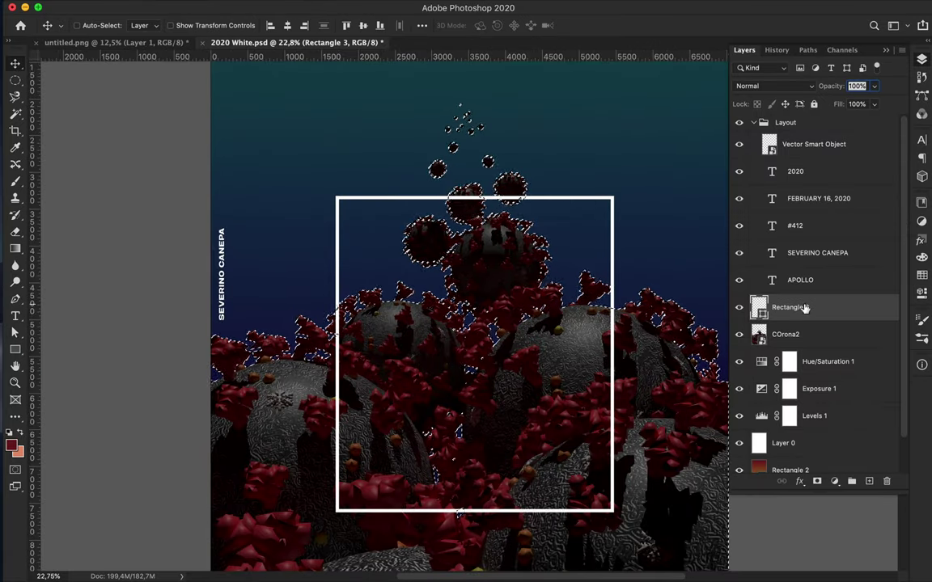
key("e")
left_click(817, 481)
key("super+z")
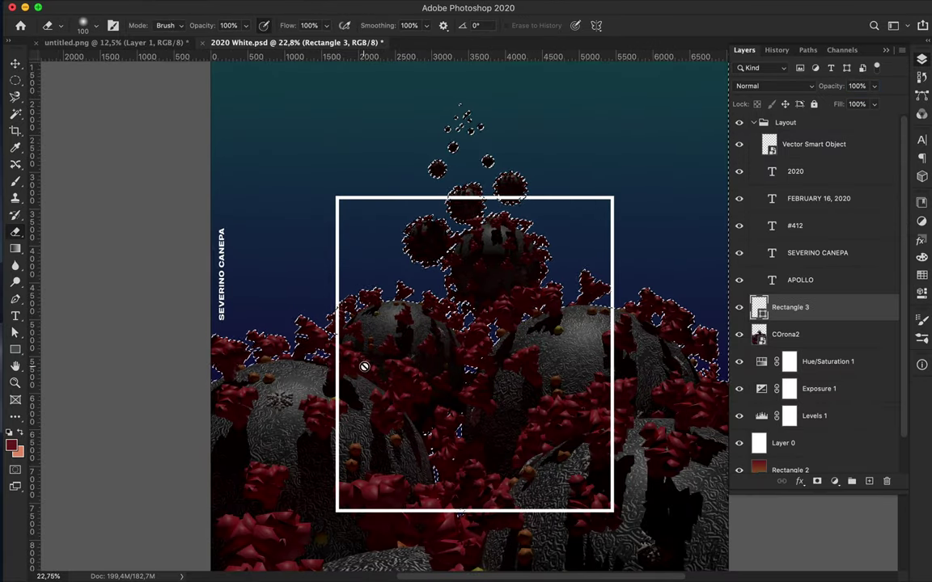
Add a fully white layer mask to Rectangle 3, keeping the virus silhouette selected.
key("m")
left_click(638, 287)
left_click(817, 481)
Paint the mask black with a 428 px hard round brush to hide the frame where it crosses the viruses, and deselect.
key("b")
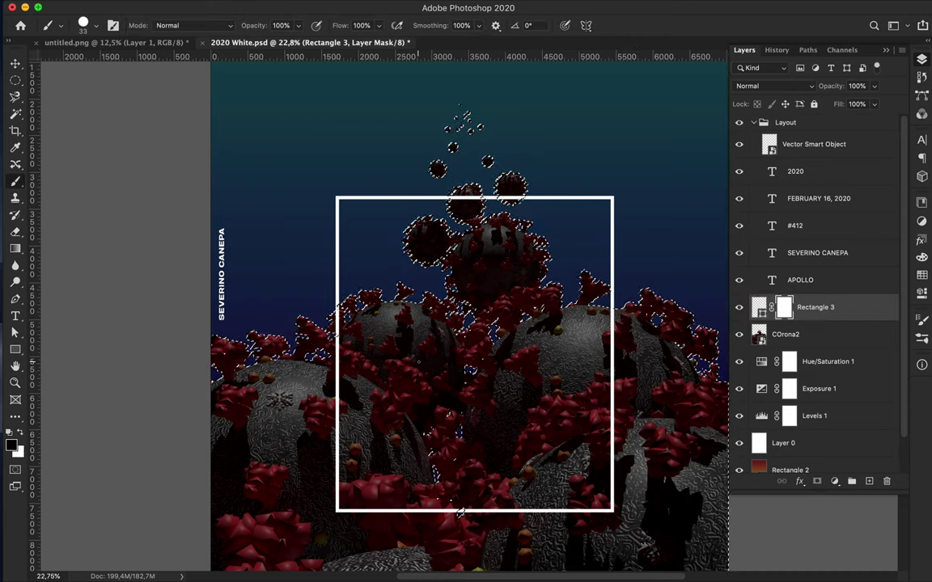
right_click(418, 362)
left_click_drag(569, 306, 558, 304)
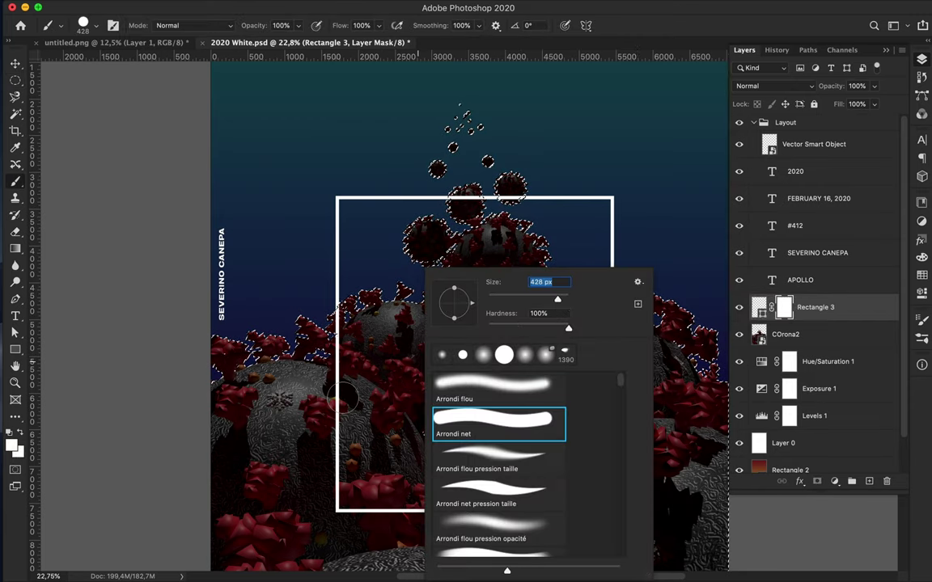
key("Return")
key("d")
key("x")
mouse_move(338, 318)
left_mouse_down()
mouse_move(346, 504)
mouse_move(613, 508)
mouse_move(614, 318)
left_mouse_up()
left_click_drag(461, 199, 513, 196)
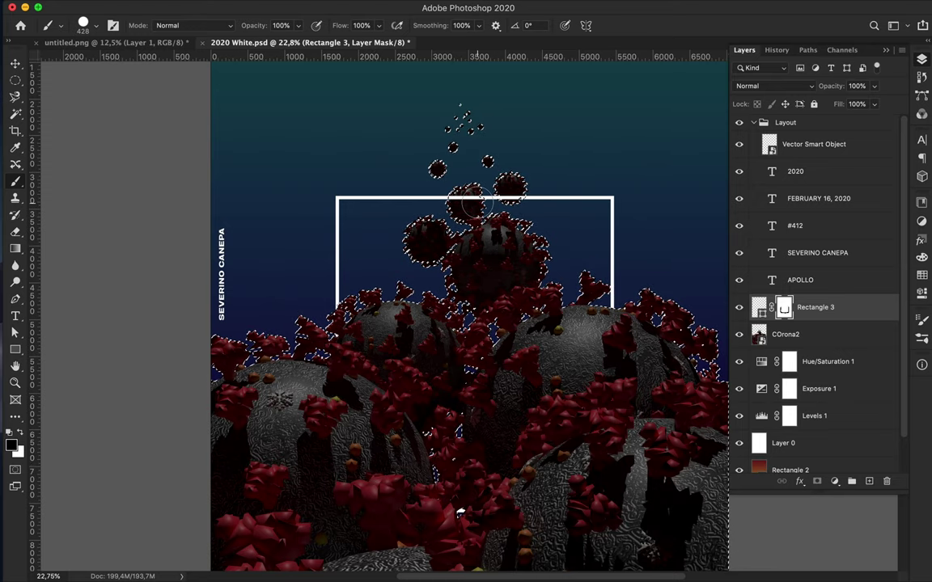
key("ctrl+d")
key("v")
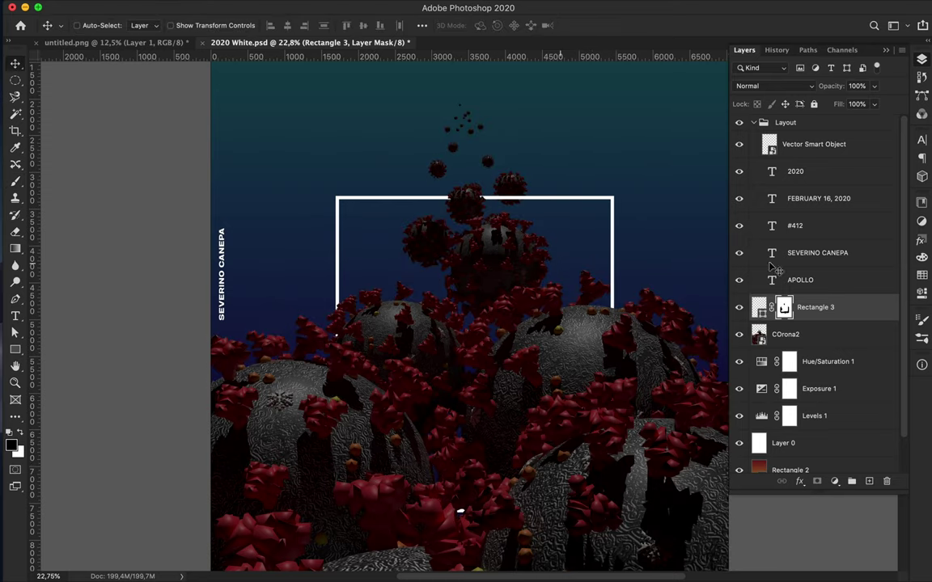
Add a Gradient Overlay effect to the Rectangle 3 frame layer.
double_click(856, 314)
left_click(508, 222)
left_click_drag(567, 31, 494, 31)
left_click(791, 54)
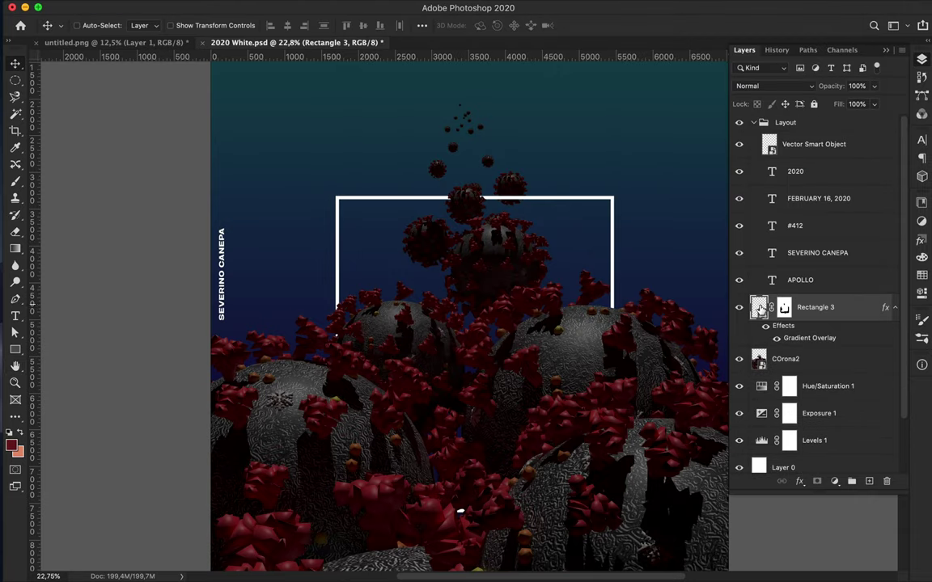
Edit the gradient of Rectangle 3's Gradient Overlay and shift its light grey stop inward to about a third of the ramp.
key("a")
double_click(843, 341)
left_click_drag(587, 28, 708, 22)
left_click(764, 66)
left_click(734, 18)
left_click(748, 102)
left_click(542, 366)
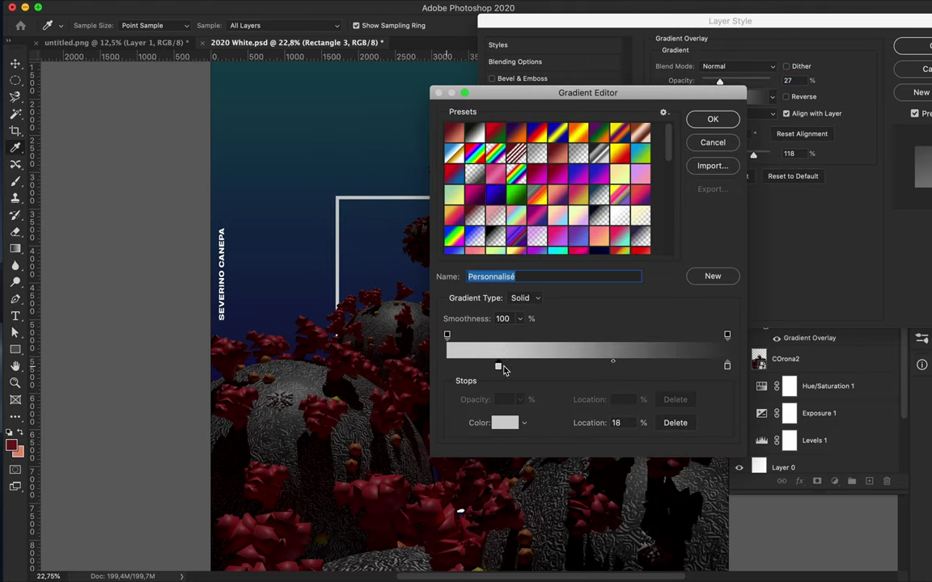
Add a near-white f8f8f8 colour stop at location 0 of the overlay gradient and apply the layer style.
double_click(445, 367)
left_click_drag(262, 160, 253, 152)
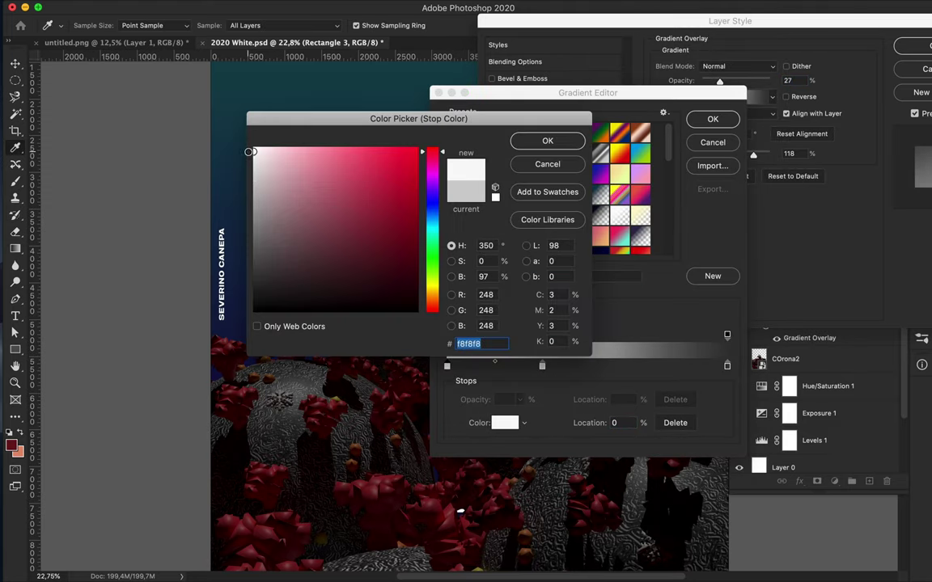
left_click(537, 143)
left_click(723, 122)
key("Return")
left_click(575, 179)
key("super+minus")
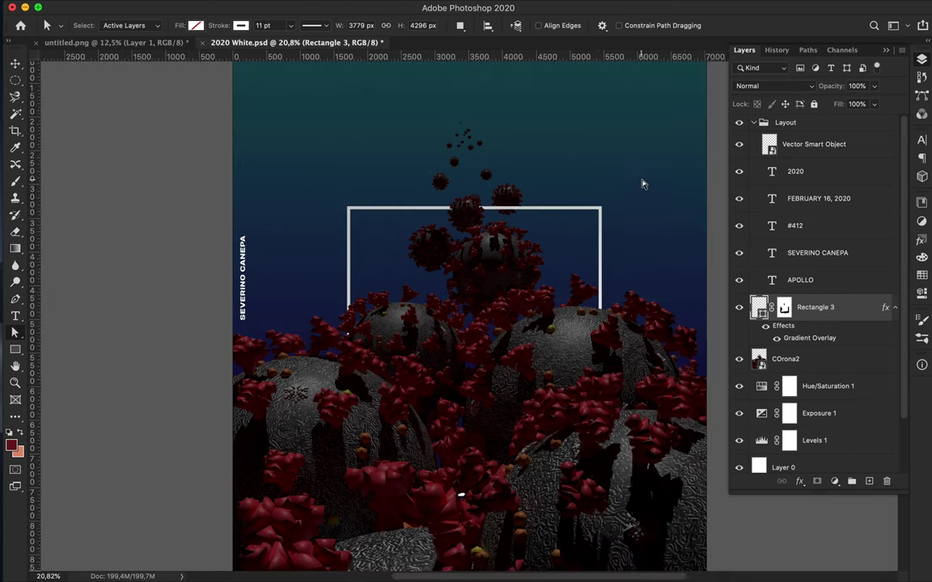
Create a layer above Rectangle 3 and brush over the frame with the teal sampled from the background's top.
left_click(869, 482)
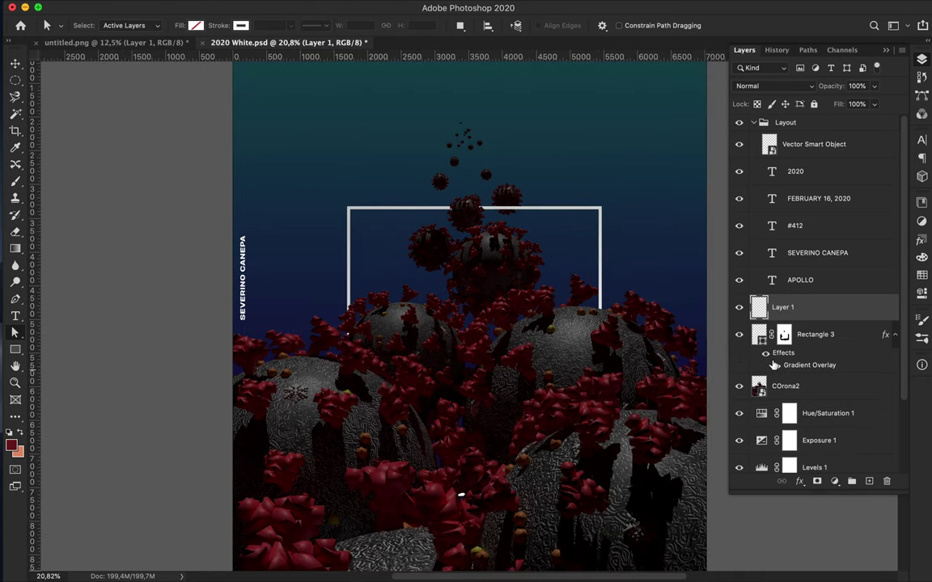
key("i")
left_click(326, 69)
key("b")
mouse_move(352, 318)
left_mouse_down()
mouse_move(414, 211)
mouse_move(602, 316)
left_mouse_up()
Clip Layer 1 to Rectangle 3 and set its blend mode to Multiply.
key("v")
left_click(789, 321, "alt")
left_click(781, 87)
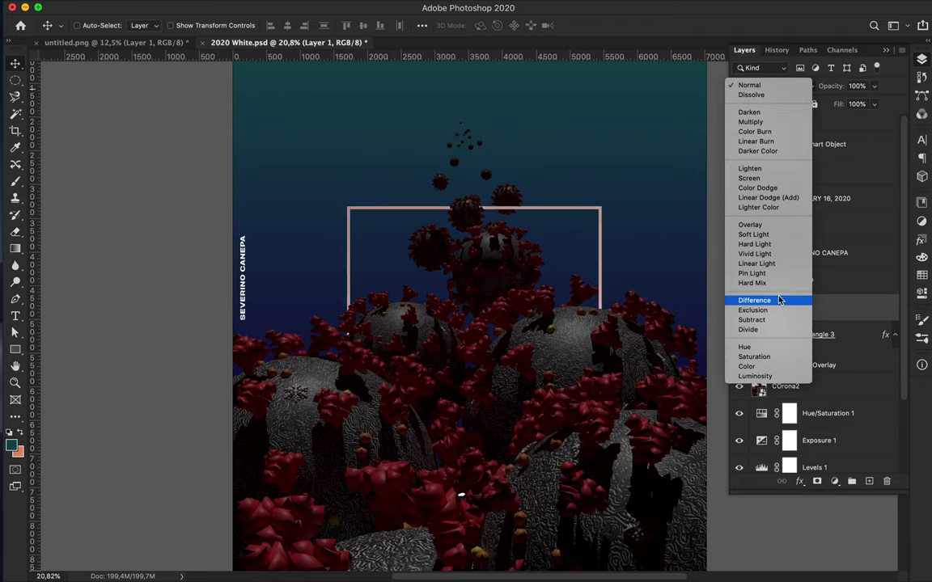
left_click(759, 123)
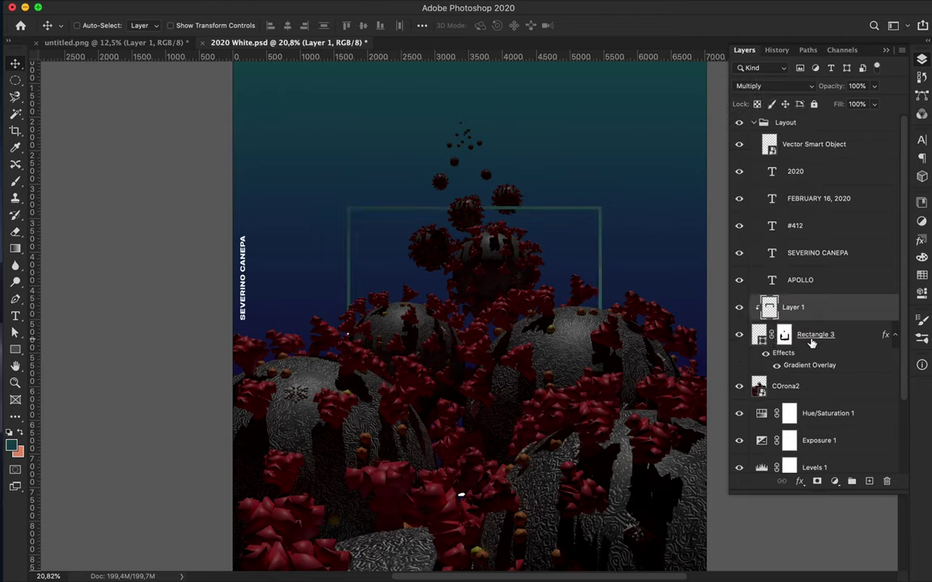
Paint out the leftover white specks between the viruses with the black brush on Rectangle 3's layer mask.
left_click(809, 337)
scroll(465, 483, "up", 8, "alt")
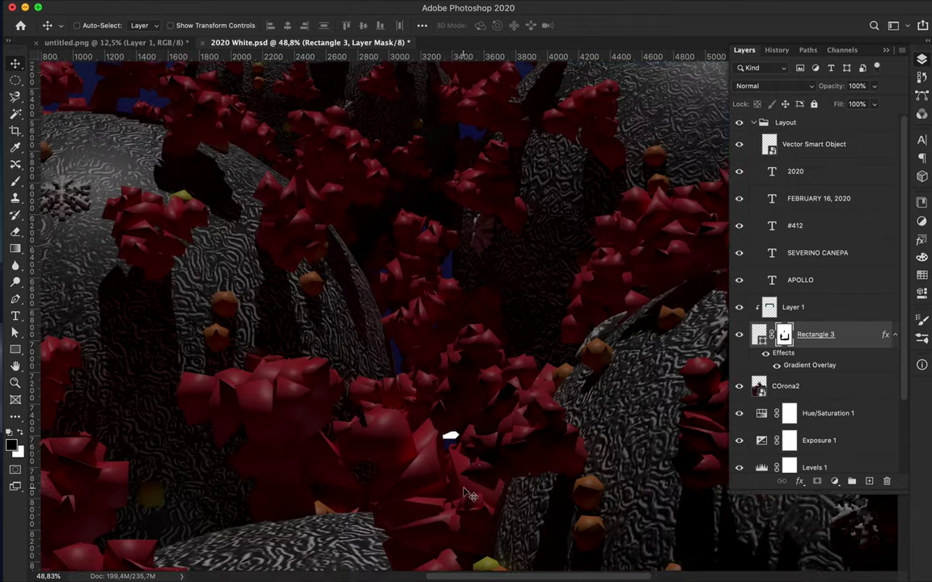
scroll(520, 433, "down", 3, "alt")
key("b")
scroll(279, 178, "up", 3)
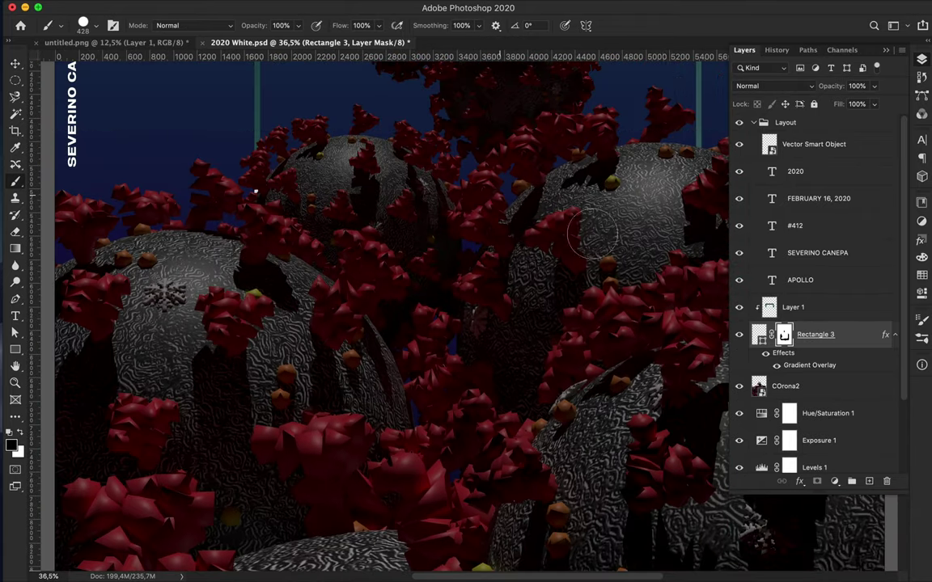
left_click(825, 308)
scroll(404, 194, "down", 6, "alt")
key("v")
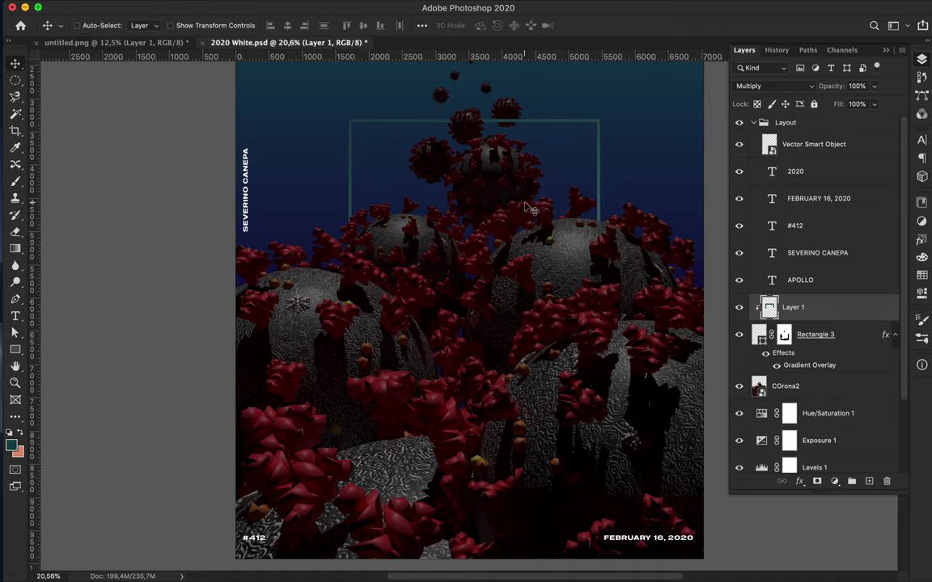
Set the stroke width of the Rectangle 3 frame to 13 pt.
scroll(540, 197, "up", 5)
key("a")
left_click(825, 334)
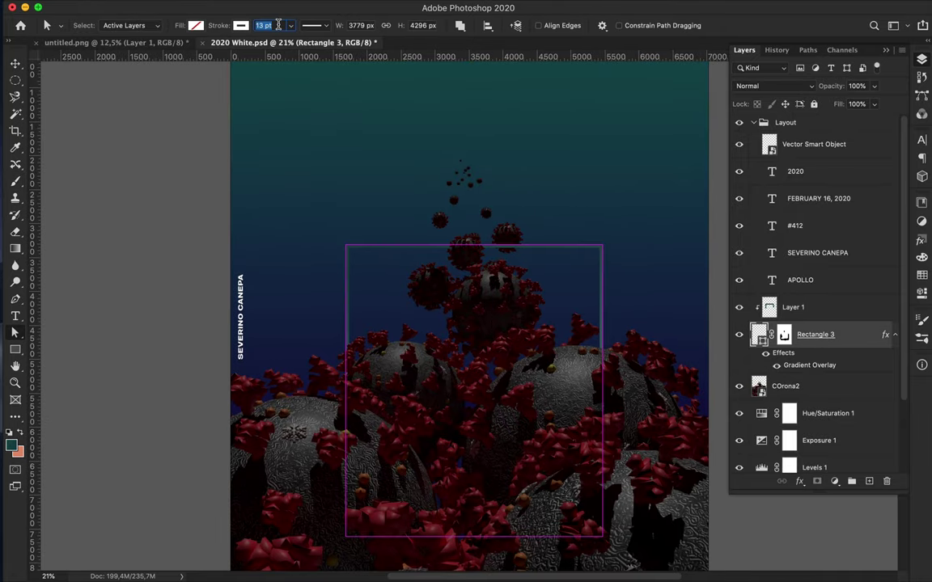
scroll(461, 250, "up", 2, "alt")
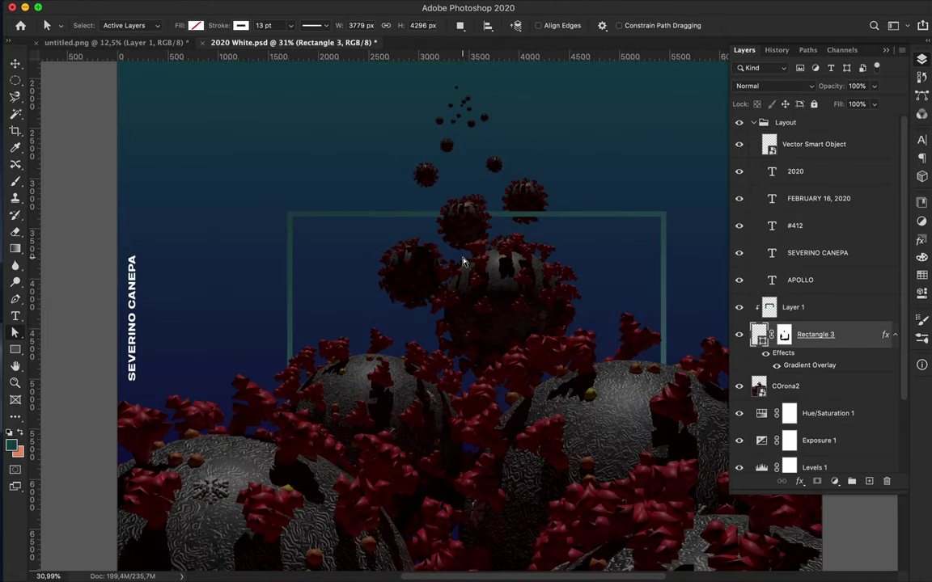
scroll(512, 258, "right", 3)
key("v")
scroll(444, 259, "down", 4, "alt")
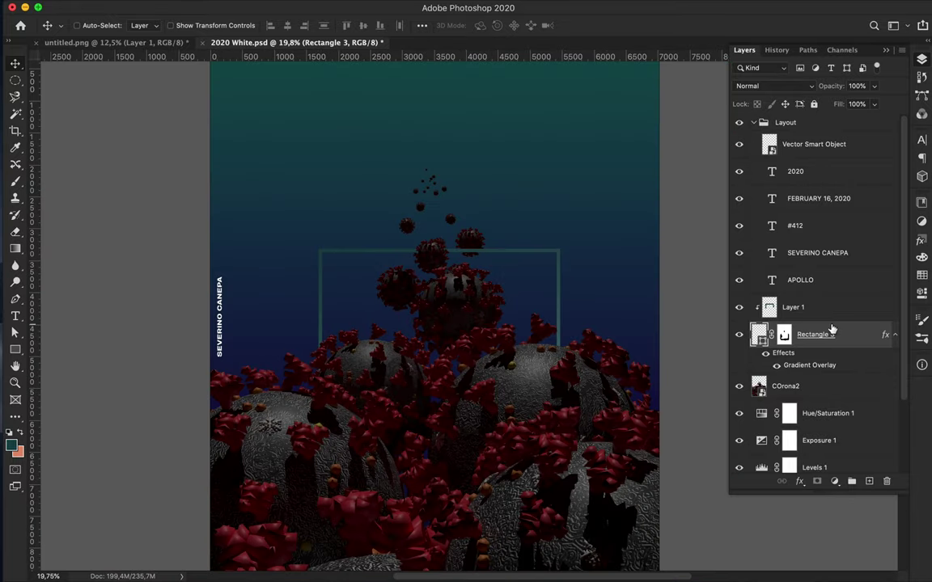
double_click(832, 329)
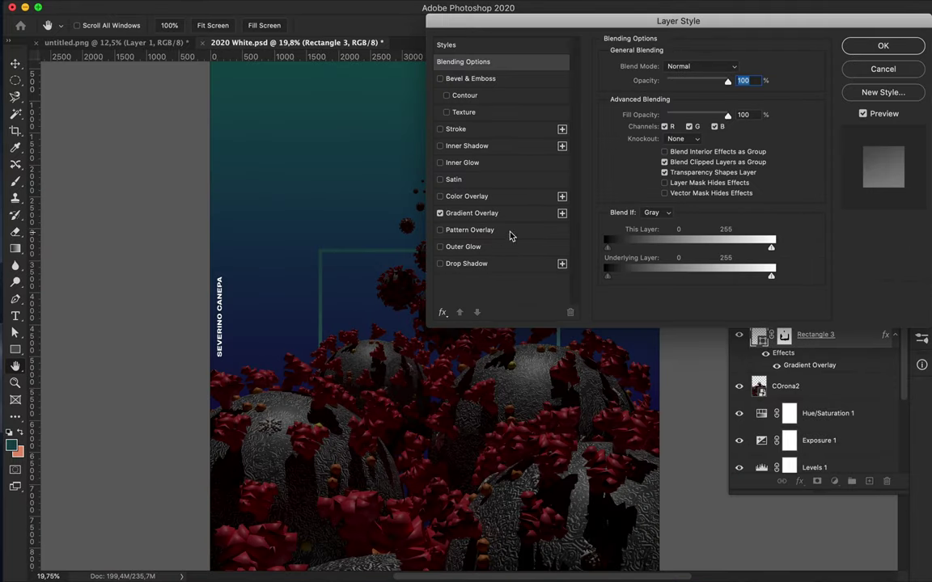
left_click(485, 179)
left_click(439, 180)
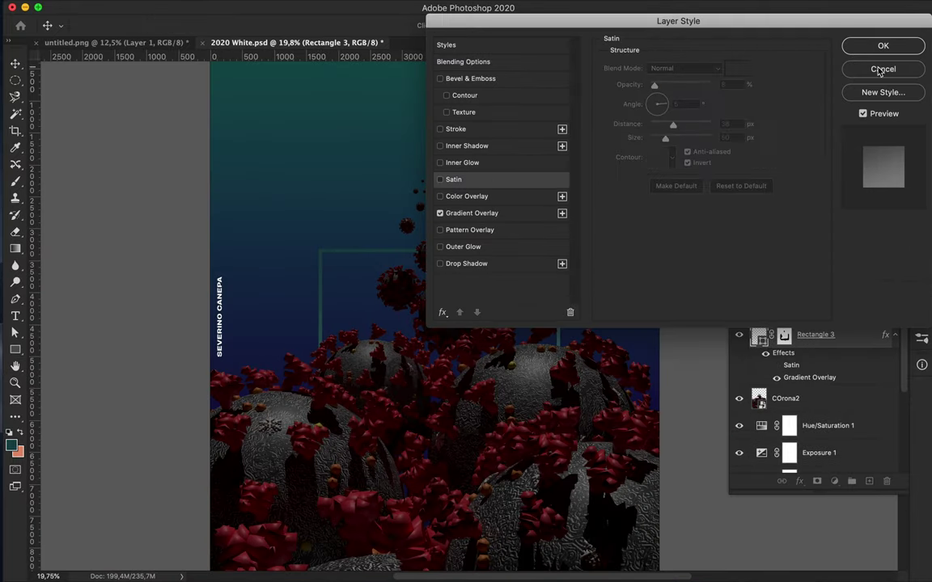
left_click(882, 69)
Replace Rectangle 3's layer mask with a linear black-to-white gradient that fades out the frame's lower part.
scroll(571, 256, "down", 1, "alt")
left_click(921, 60)
left_click(921, 61)
key("g")
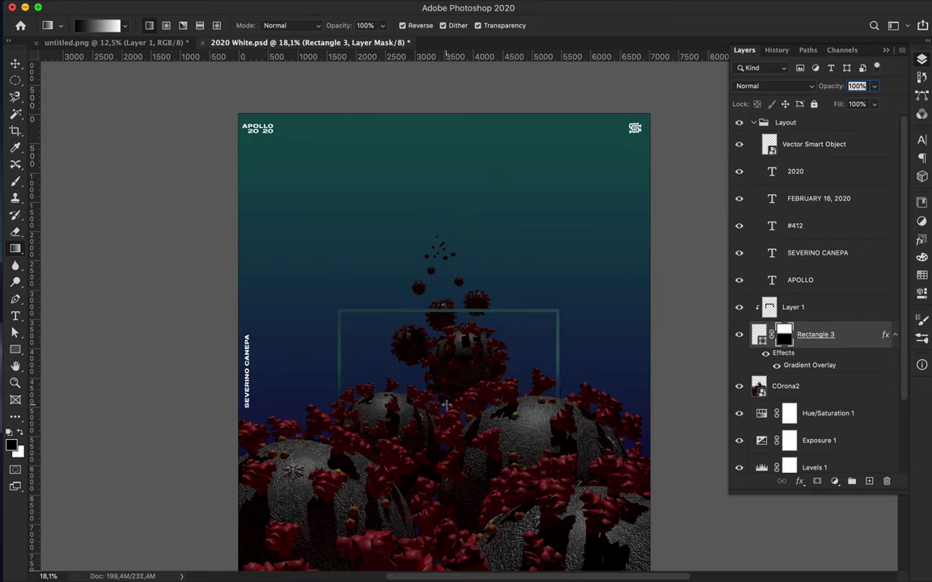
Load the COrona2 outline as a selection, paint the mask black where the frame's upper edge crosses the sphere, and deselect.
left_click(759, 387, "super")
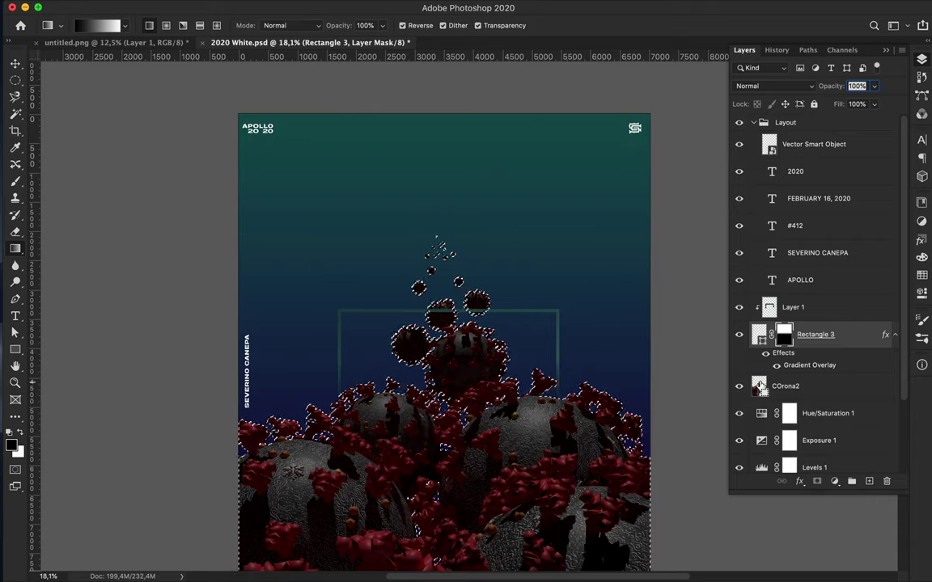
key("b")
left_click_drag(438, 312, 447, 312)
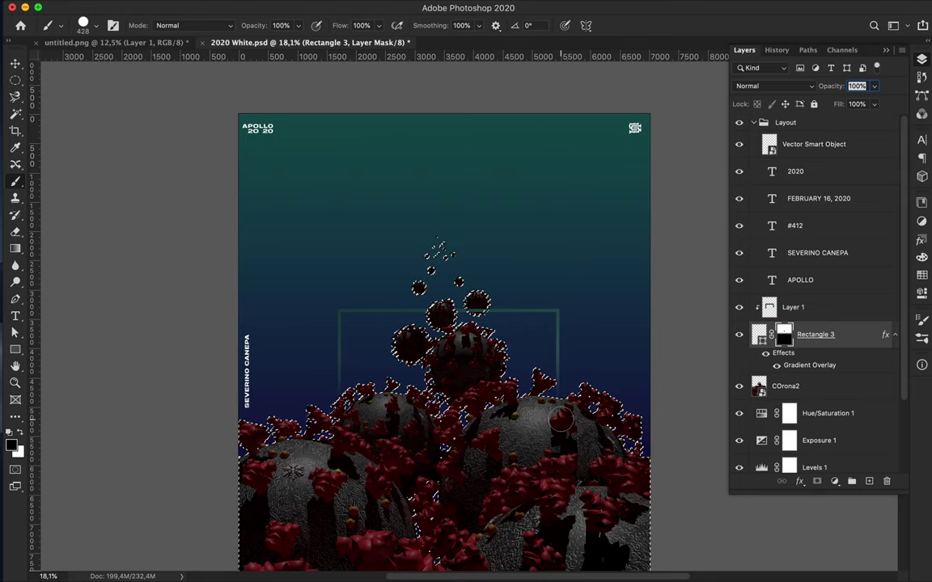
key("m")
left_click(438, 456)
key("v")
scroll(479, 301, "up", 3, "alt")
scroll(479, 301, "down", 3, "alt")
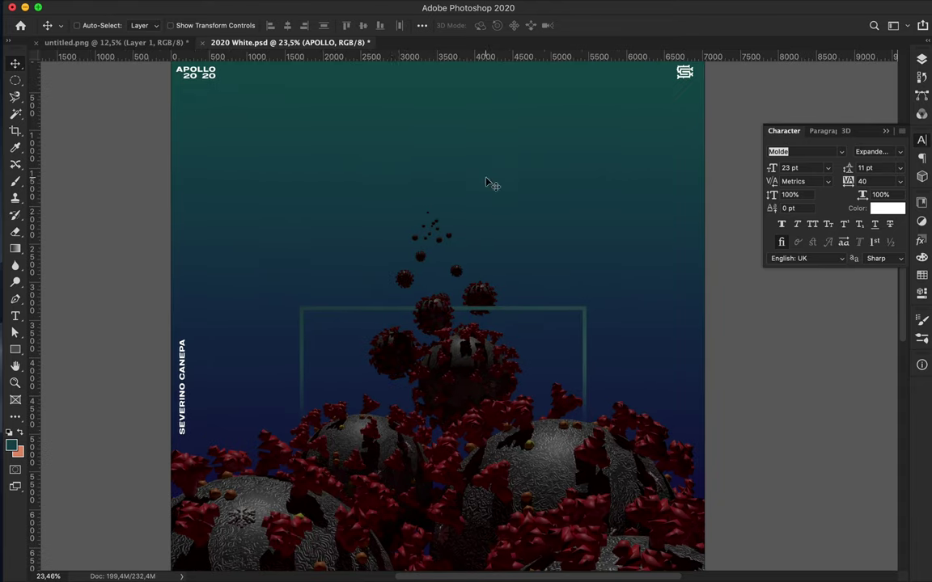
Add the white text "CoV 2019-20" in Molde Expanded-Bold on the background above the virus trail.
key("t")
left_click(315, 232)
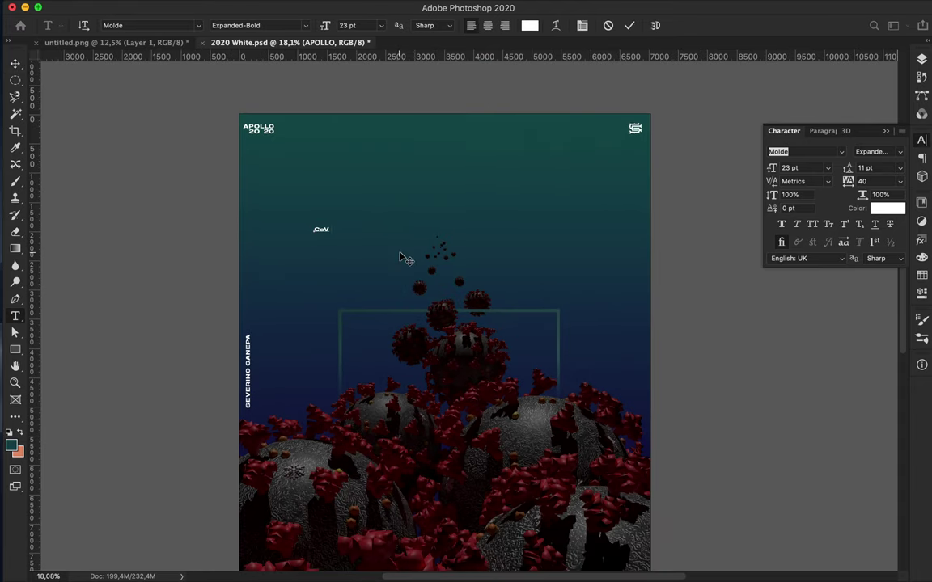
type("CoV 2019-20")
left_click(399, 257)
Enlarge the "CoV 2019-20" title to 153 pt and position it just above the smallest viruses.
key("shift+Up")
key("shift+Up")
key("shift+Up")
key("shift+Up")
key("shift+Up")
key("shift+Up")
key("shift+Up")
key("shift+Up")
key("shift+Up")
key("shift+Up")
key("shift+Up")
key("shift+Up")
key("shift+Up")
left_click(17, 64)
left_click_drag(457, 216, 426, 214)
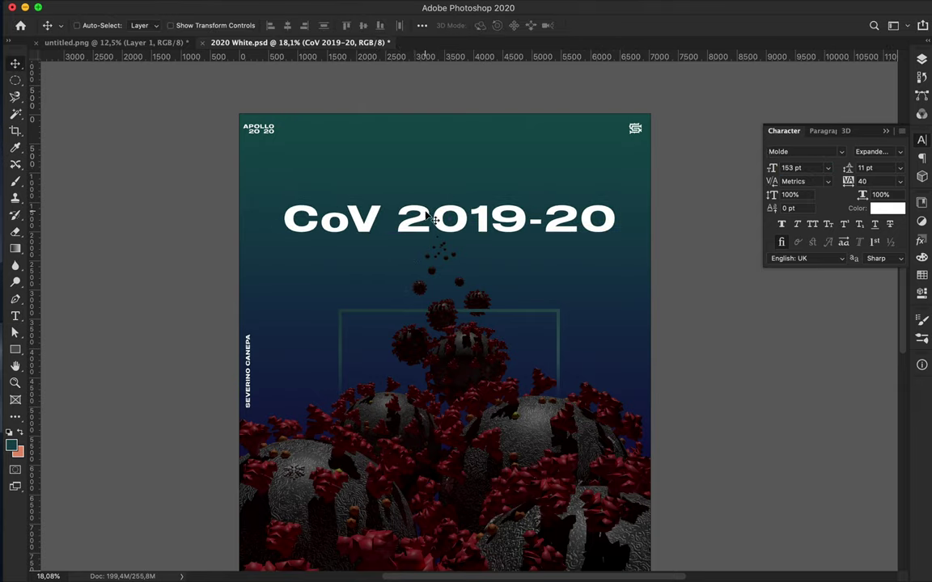
Align the "CoV 2019-20" title to the canvas and centre it horizontally.
left_click(921, 60)
left_click_drag(597, 224, 589, 224)
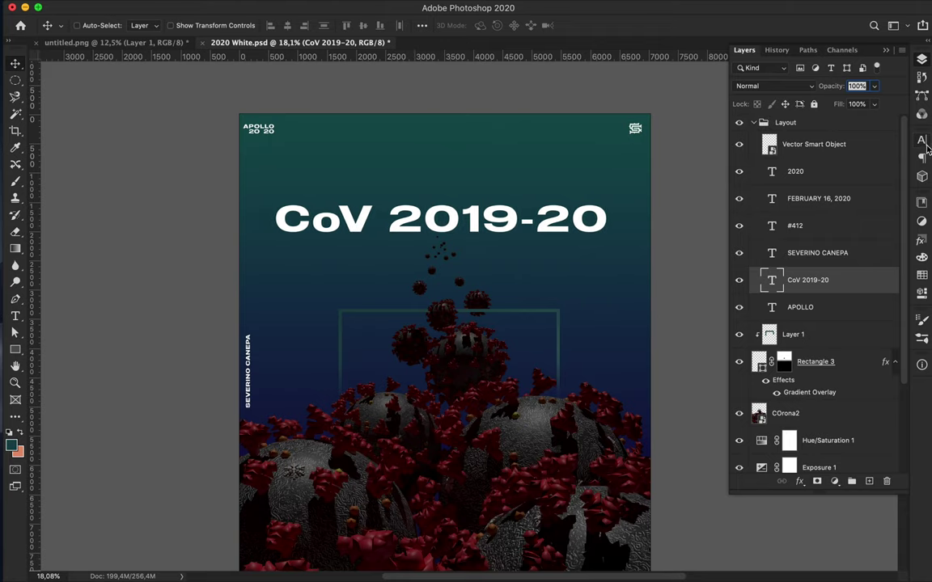
left_click(422, 26)
left_click(473, 149)
left_click(470, 158)
left_click(287, 26)
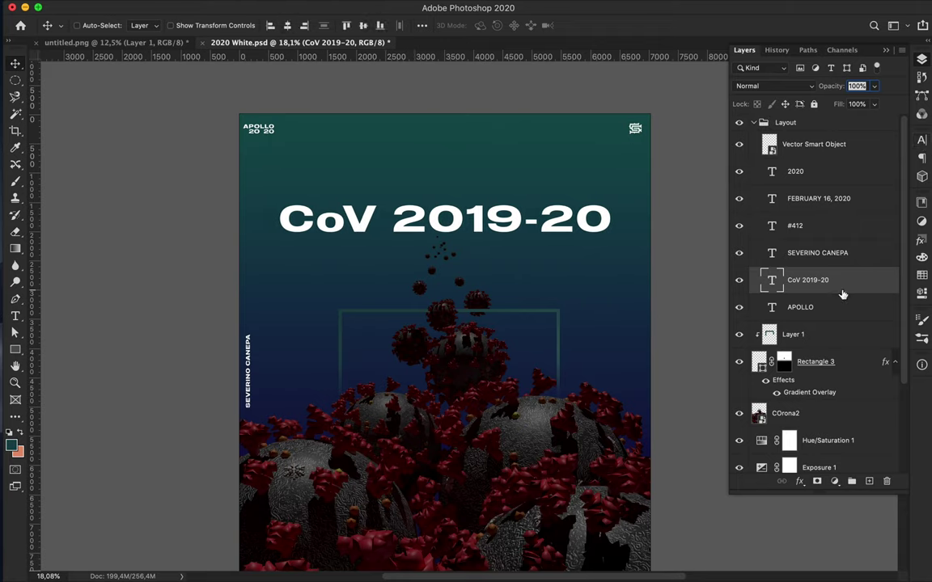
Preview blend modes for the title, keep Normal, and set its fill to 90%.
left_click(801, 86)
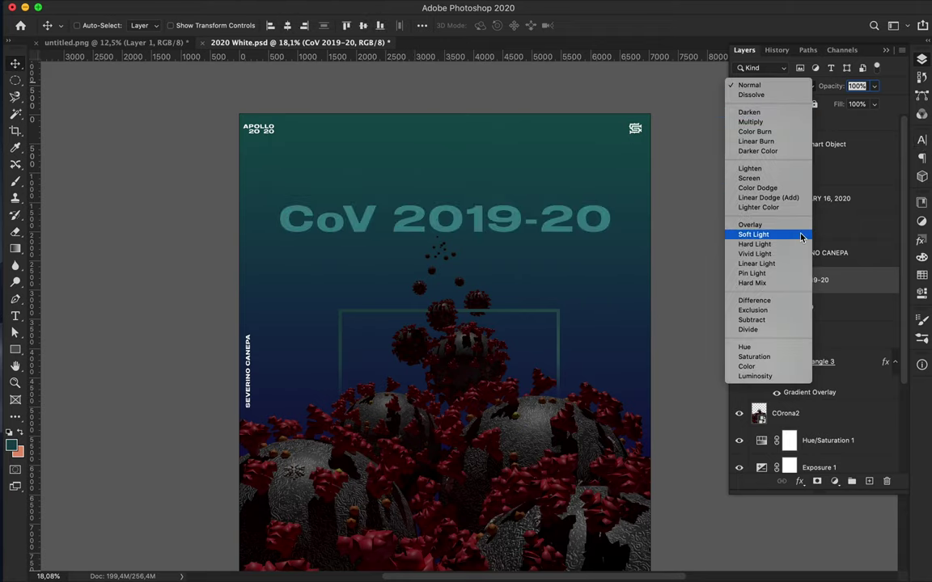
left_click(876, 121)
left_click(862, 104)
key("shift+Down")
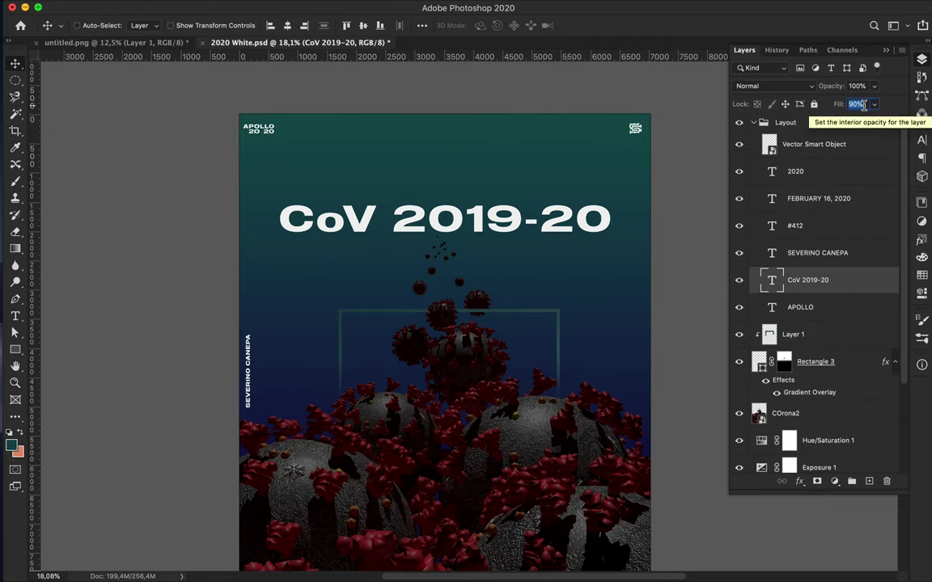
key("Return")
Try the title in Molde Compressed-Bold, scaled up to about 397 pt across the poster's upper area.
key("super+0")
scroll(689, 217, "down", 1, "alt")
left_click(922, 141)
left_click(900, 153)
left_click(866, 164)
key("super+t")
left_click_drag(439, 172, 556, 178)
key("Return")
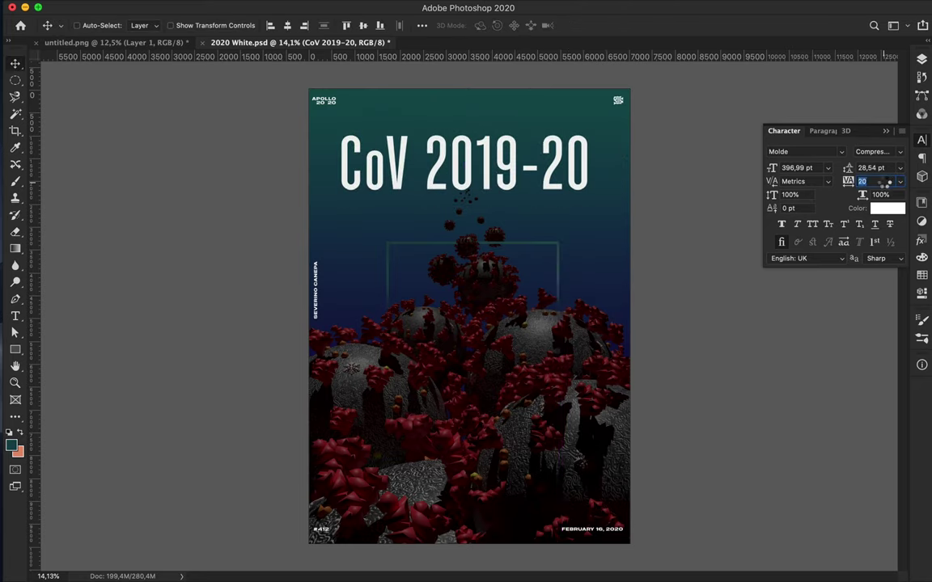
Try a tracking of 0 on the compressed title, and return it to 20.
type("0")
key("Return")
type("20")
key("Return")
Try the Expanded-Semibold style on only the word "CoV" in the title.
double_click(403, 179)
left_click(899, 152)
scroll(817, 516, "down", 10)
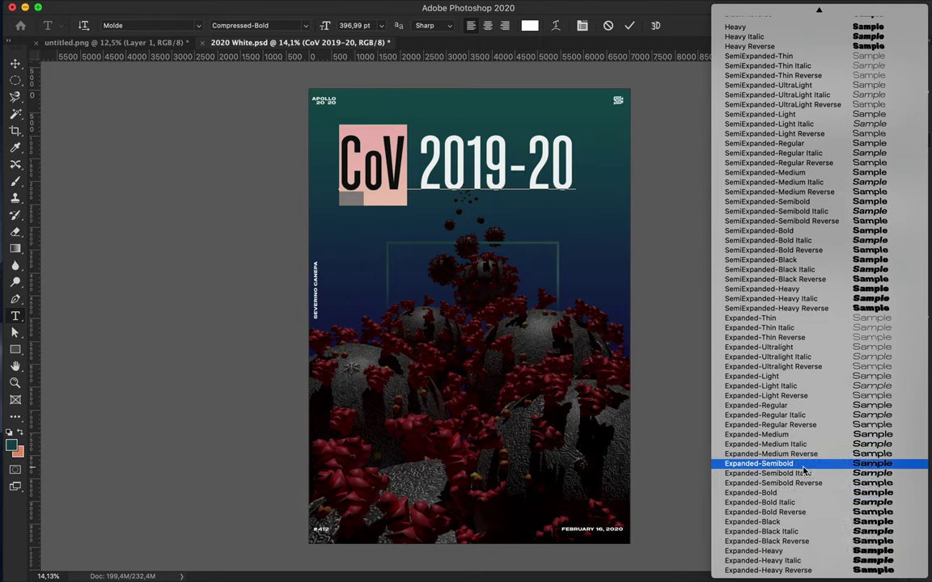
left_click(748, 464)
Split the title into separate "CoV" and "2019-20" text layers, placing the year line below "CoV".
key("BackSpace")
key("Escape")
key("v")
left_click_drag(416, 162, 421, 105, "alt")
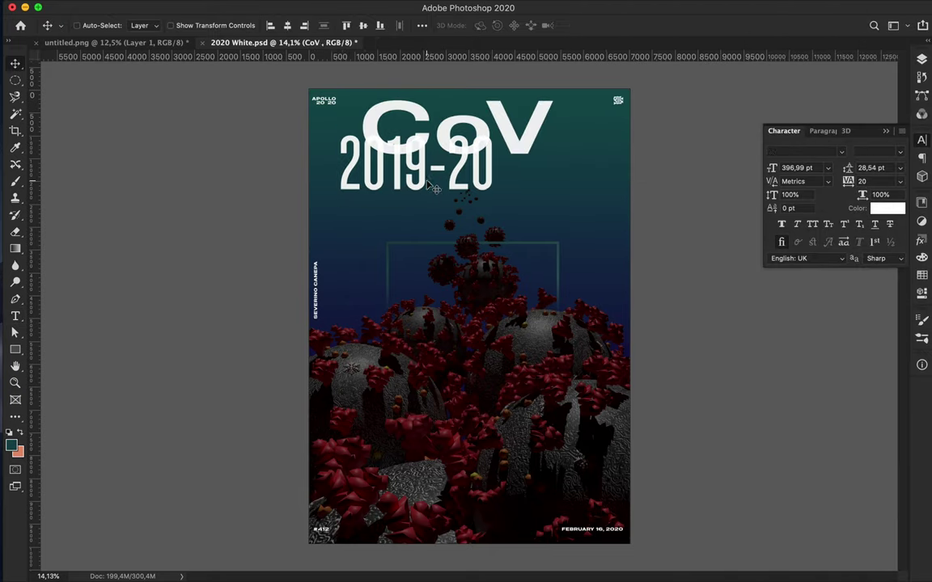
left_click_drag(428, 182, 469, 223, "super")
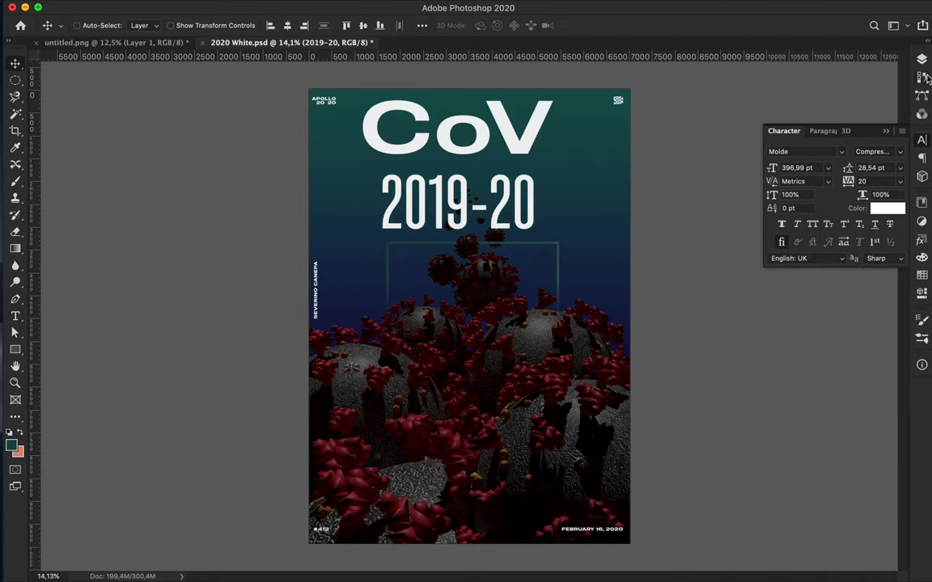
Move the "CoV" and "2019-20" layers beneath COrona2 and shift both texts slightly down on the poster.
left_click(921, 59)
scroll(807, 312, "down", 3)
left_click(826, 200, "shift")
left_click_drag(826, 203, 823, 369)
left_click_drag(519, 208, 530, 220)
Set the fill of the "2019-20" text to 50% and move it up close under "CoV".
left_click(529, 196, "super")
left_click(864, 103)
key("shift+Down")
key("shift+Down")
key("shift+Down")
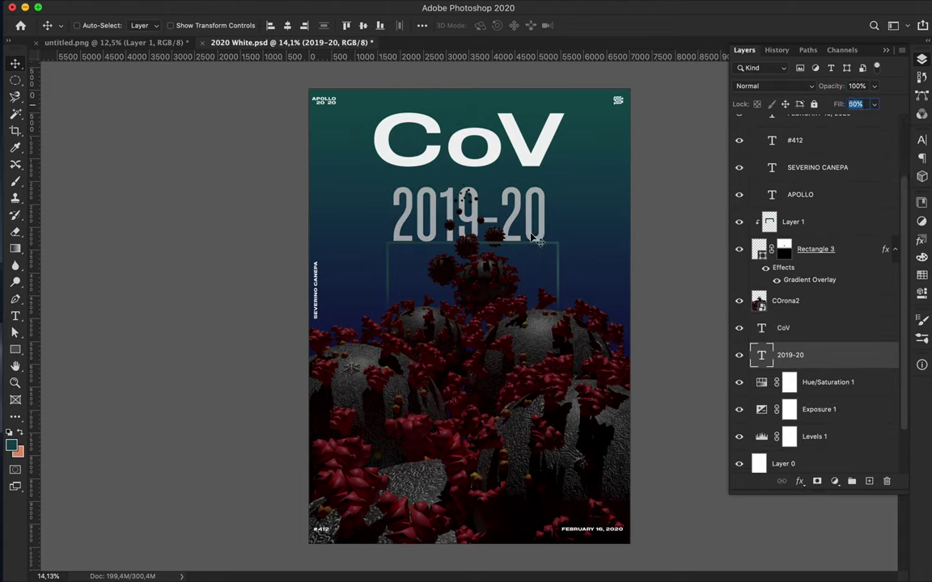
left_click_drag(529, 215, 529, 202)
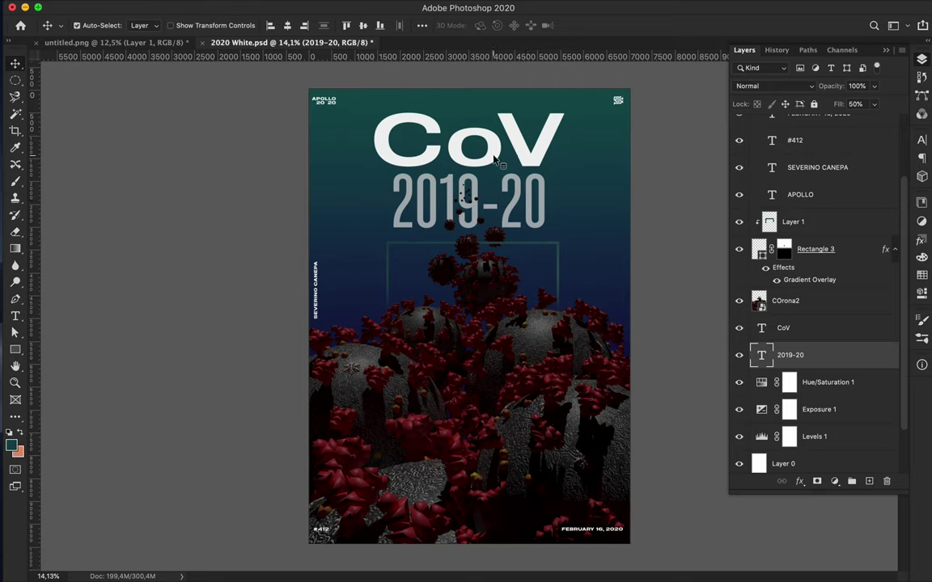
Scale the "CoV" and "2019-20" texts down together to about 87%.
left_click(492, 157, "super")
left_click(507, 183, "shift+super")
key("super+t")
left_click_drag(468, 112, 469, 128)
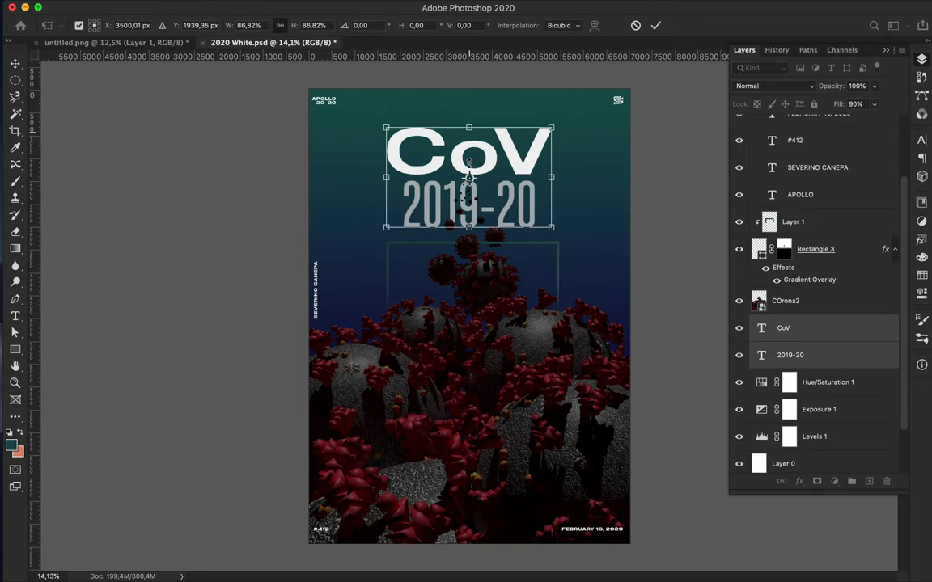
key("Return")
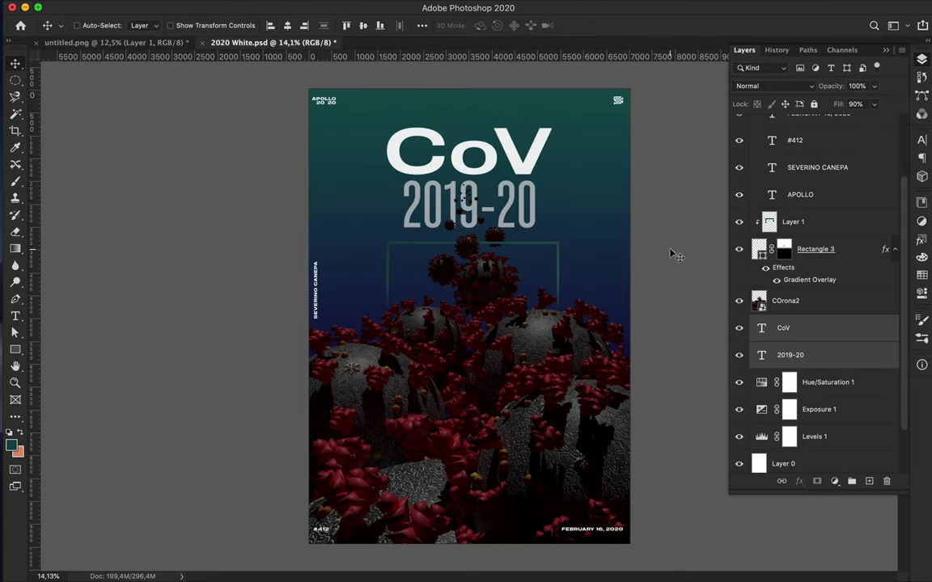
Restore the one-line expanded "CoV 2019-20" title, centre it horizontally near the poster's top, and select the COrona2 layer.
scroll(461, 138, "up", 3, "alt")
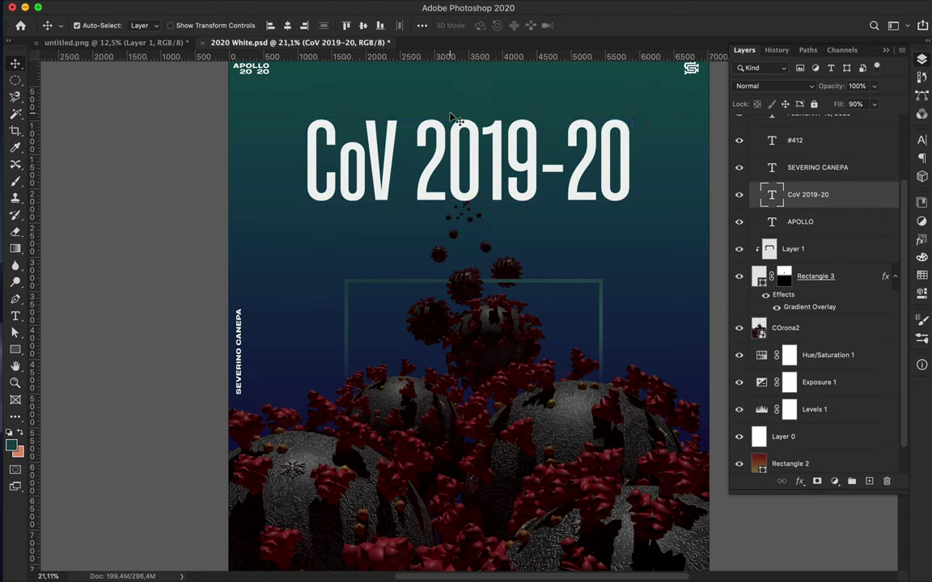
left_click_drag(455, 150, 455, 161)
left_click_drag(550, 180, 551, 149)
left_click(288, 26)
key("super+minus")
left_click(823, 331)
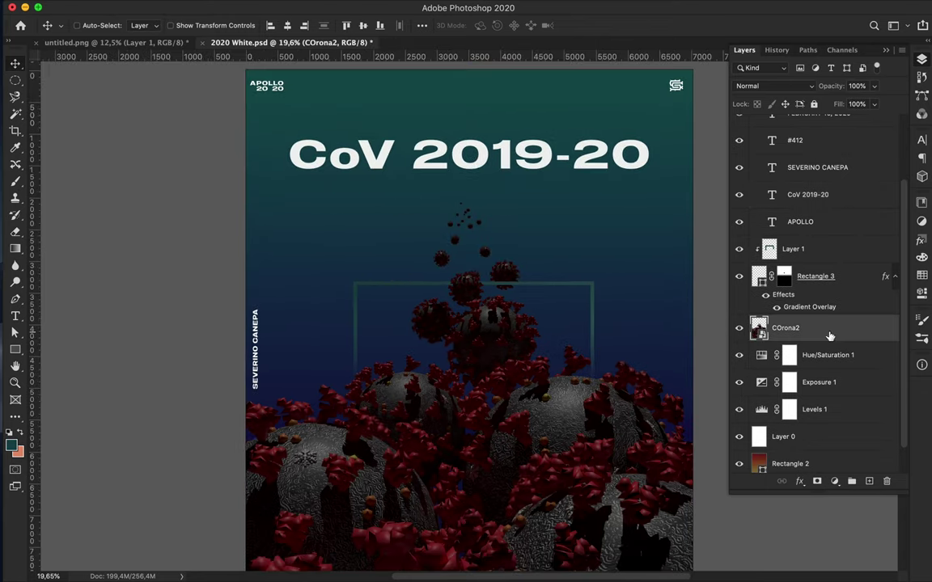
Duplicate the COrona2 layer and brighten the copy with a Levels adjustment clipped to it.
key("super+j")
left_click(835, 482)
left_click(851, 546)
left_click_drag(782, 332, 786, 332)
left_click_drag(890, 329, 851, 330)
left_click(922, 63)
left_click(816, 339, "alt")
scroll(489, 320, "down", 1, "alt")
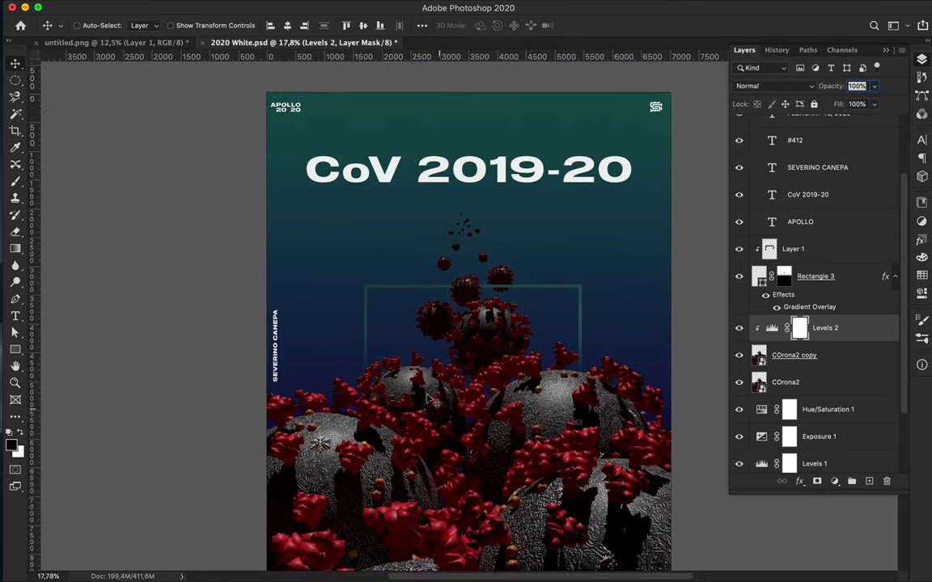
Add a Hue/Saturation adjustment above Levels 2, adjusting the saturation and setting hue and lightness to 0.
scroll(500, 326, "down", 3)
left_click(834, 482)
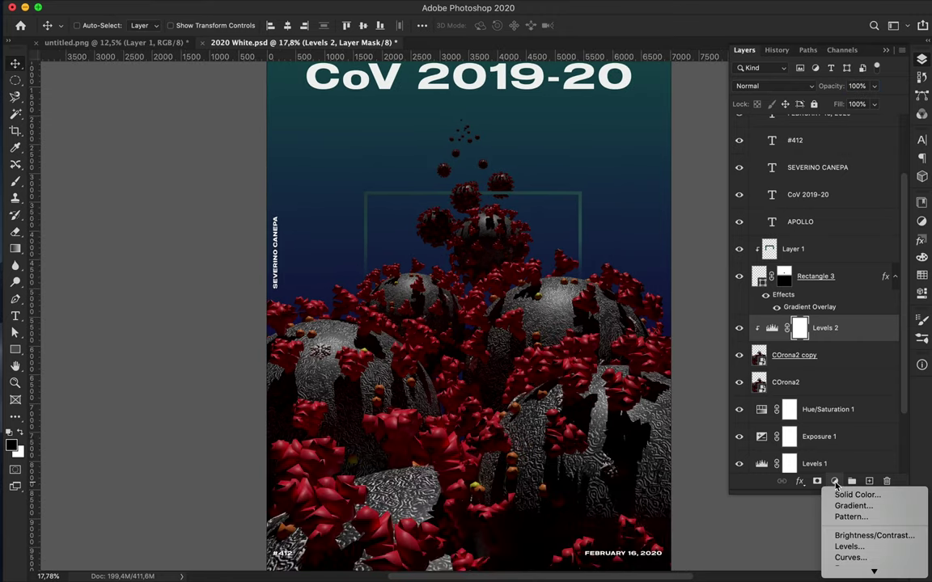
scroll(851, 534, "down", 4)
left_click(847, 492)
left_click_drag(826, 280, 874, 281)
double_click(876, 269)
type("0")
key("Return")
left_click_drag(826, 308, 812, 333)
double_click(883, 318)
type("0")
key("Return")
left_click(922, 60)
Add an Exposure adjustment with exposure +0,17, offset 0 and gamma correction 0,95, and clip it and Hue/Saturation 2 to COrona2 copy.
left_click(834, 481)
left_click(788, 518)
left_click_drag(832, 267, 828, 314)
type("0")
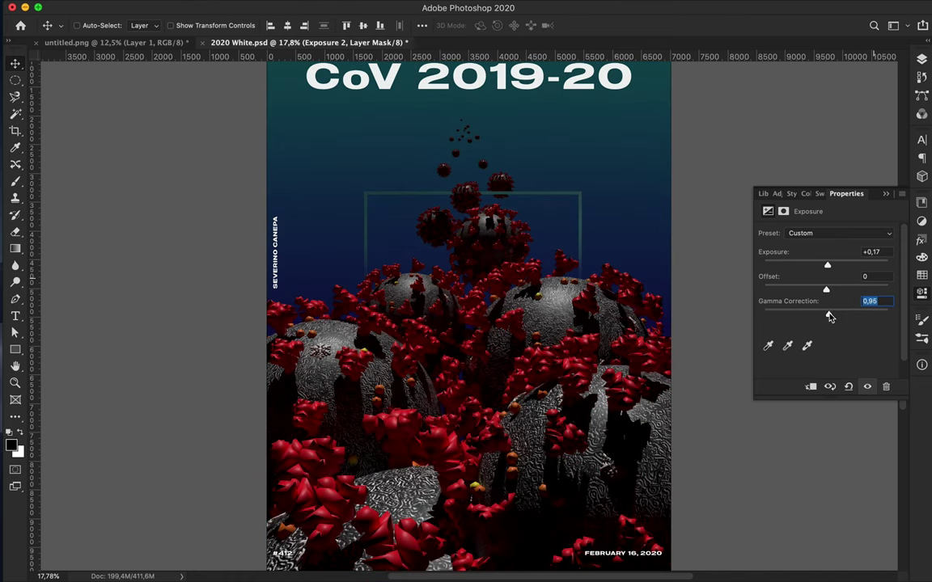
left_click(921, 60)
left_click(802, 341, "alt")
left_click(791, 369, "alt")
scroll(623, 442, "down", 1, "alt")
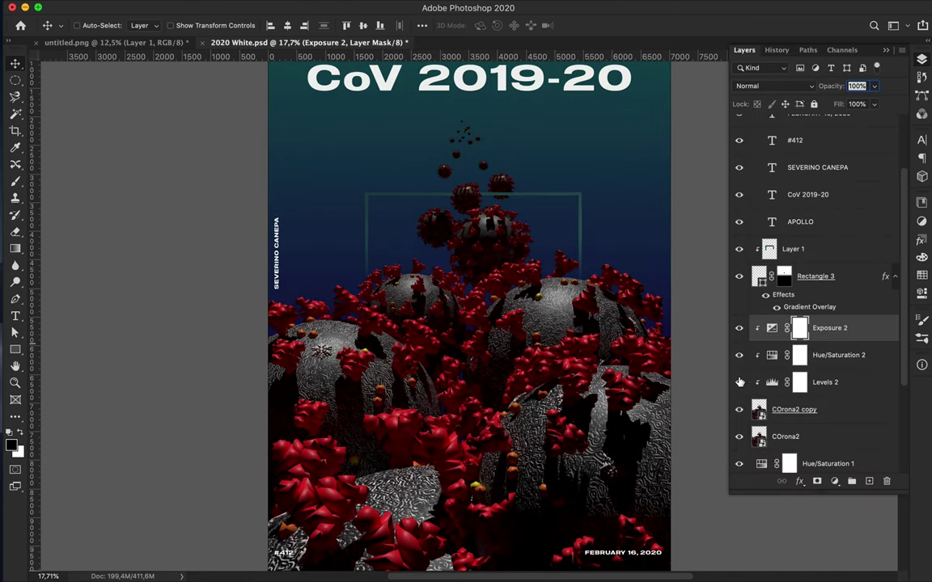
Compare the render with and without the clipped adjustments and move the "CoV 2019-20" title slightly down.
left_click(739, 382)
left_click(739, 383)
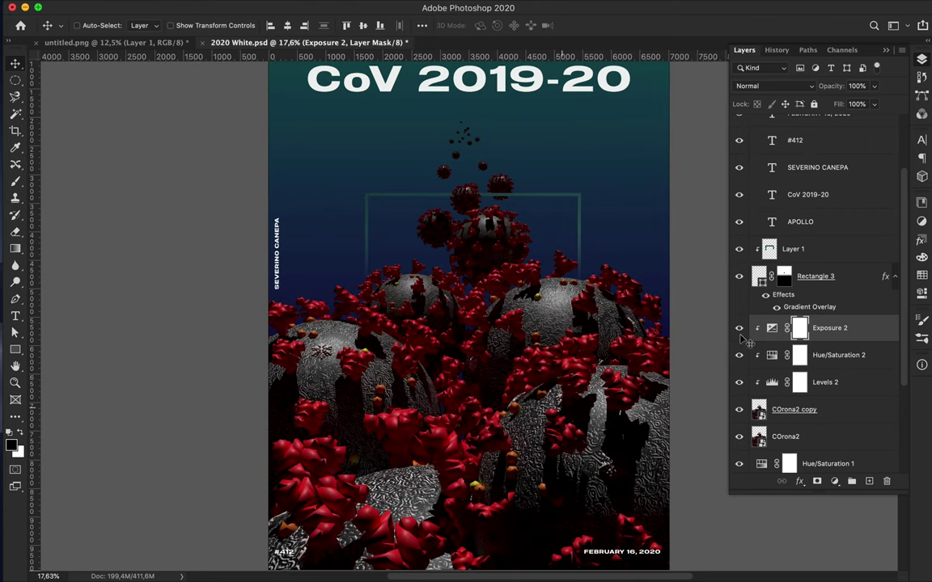
left_click_drag(739, 385, 740, 331)
scroll(503, 302, "up", 3)
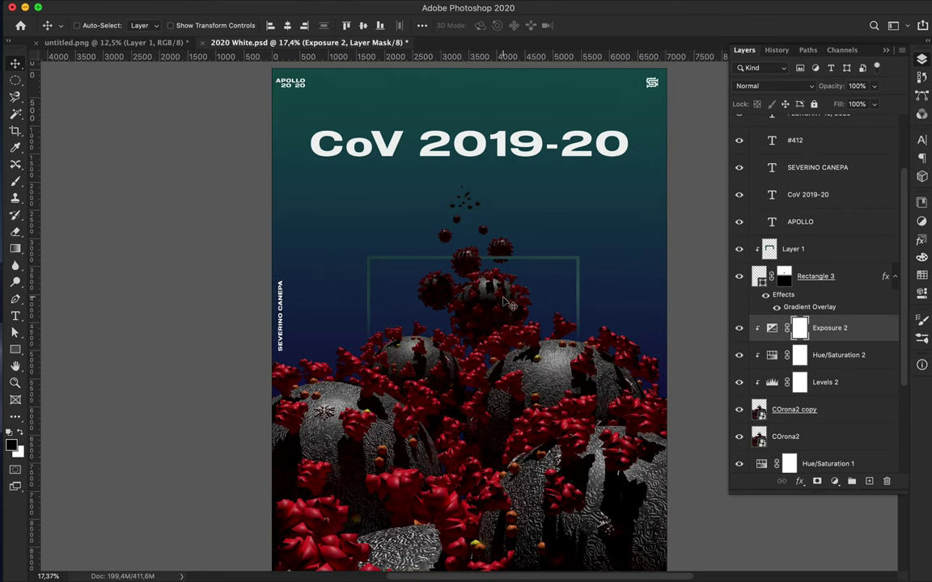
scroll(503, 302, "down", 3, "alt")
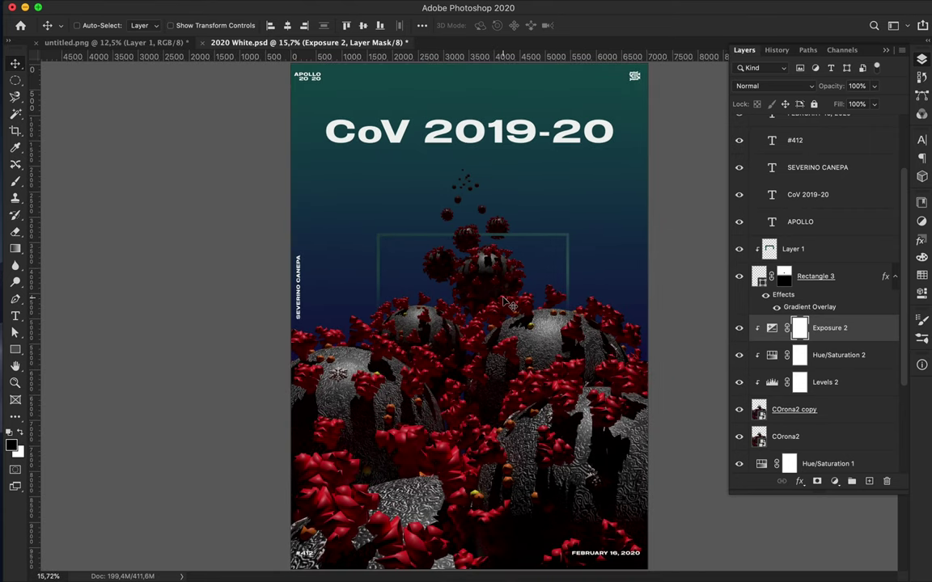
scroll(508, 304, "down", 1, "alt")
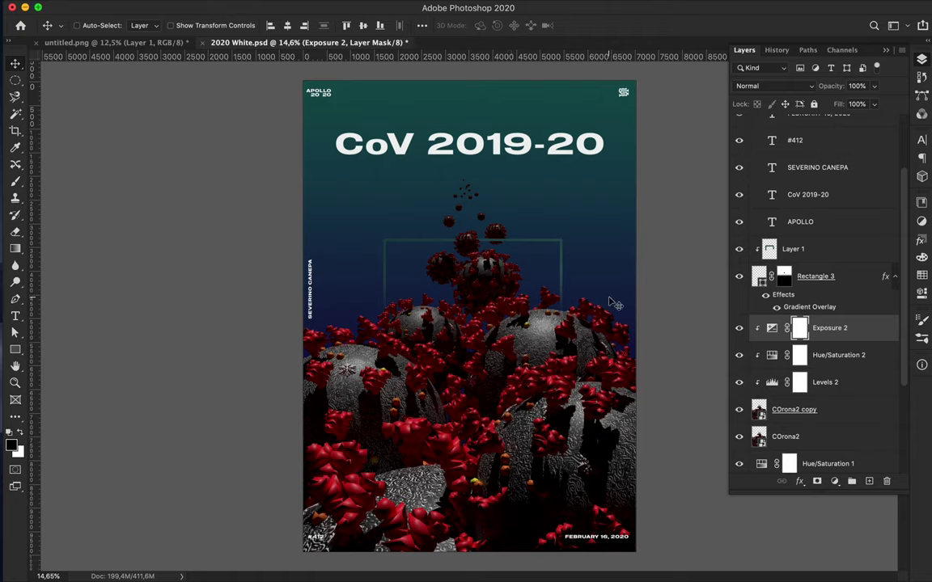
left_click_drag(525, 144, 525, 158)
Try to move the frame and COrona2 copy with its clipped adjustments further down the poster.
left_click(545, 311)
left_click(561, 271, "shift")
left_click(844, 272, "shift")
left_click_drag(524, 320, 524, 346)
key("super+z")
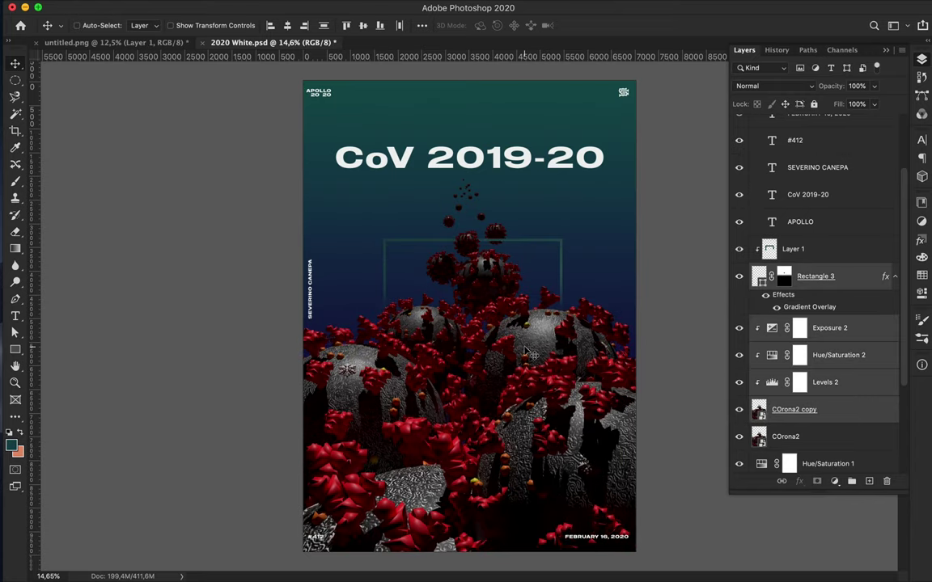
left_click(819, 250, "shift")
left_click_drag(590, 327, 565, 387)
key("super+z")
Select the "CoV 2019-20" title, the frame and all the virus render layers and move them down the poster together.
scroll(792, 328, "down", 3)
left_click(807, 353, "shift")
left_click(807, 353)
left_click(809, 166, "shift")
left_click(552, 163, "super")
left_click_drag(552, 164, 552, 206, "super")
Duplicate COrona2 copy and clip Levels 2, Hue/Saturation 2 and Exposure 2 to the new duplicate.
scroll(799, 338, "down", 3)
left_click(832, 302)
key("super+j")
left_click(817, 309, "alt")
left_click(797, 283, "alt")
left_click(779, 255, "alt")
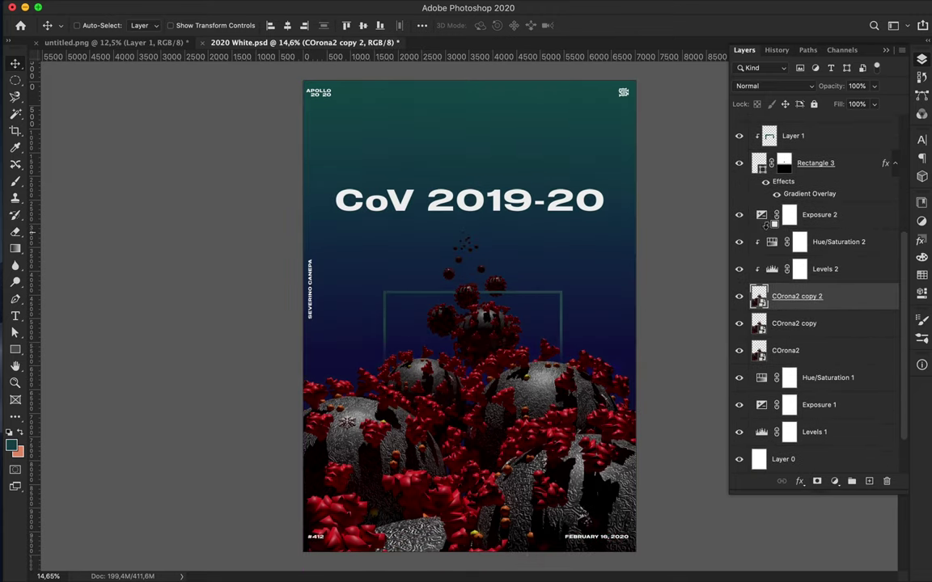
Duplicate the three clipped adjustments above COrona2 copy and clip the duplicates to it.
left_click(833, 275)
left_click(822, 218, "shift")
left_click_drag(833, 237, 815, 312, "alt")
left_click(792, 392, "alt")
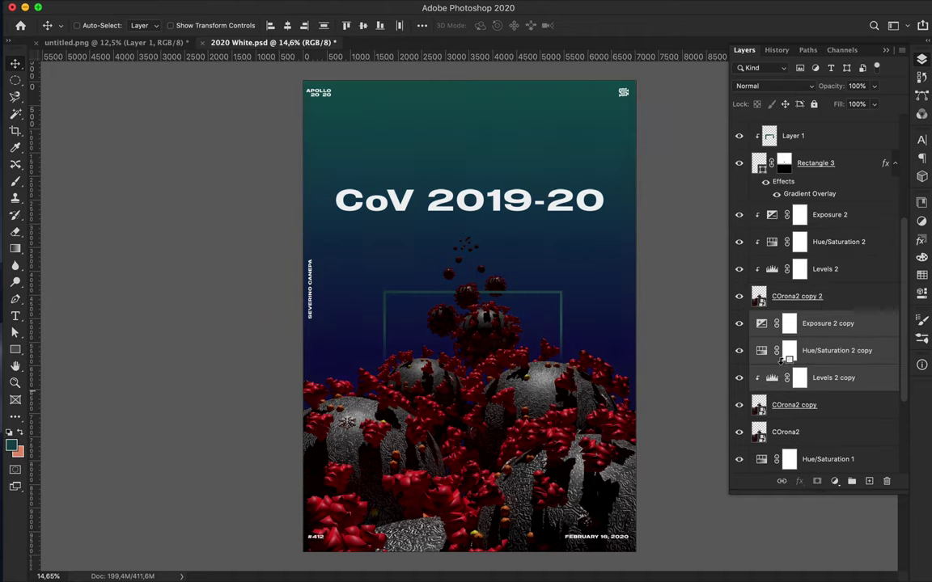
left_click(788, 363, "alt")
left_click(786, 338, "alt")
Merge COrona2 copy and COrona2 copy 2 each with its own clipped adjustments into a single layer.
left_click(831, 406)
left_click(815, 327, "shift")
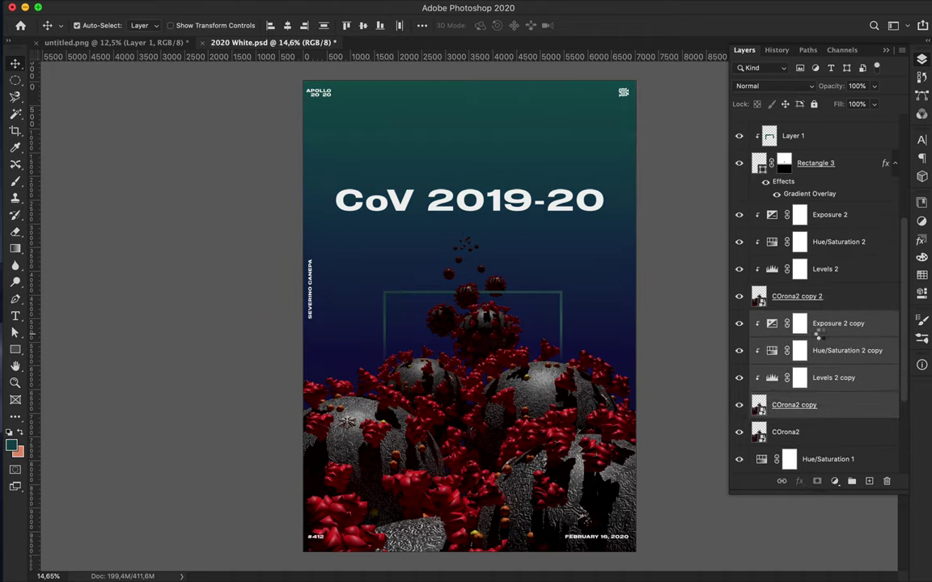
key("super+e")
left_click(847, 306)
left_click(832, 216, "shift")
key("super+e")
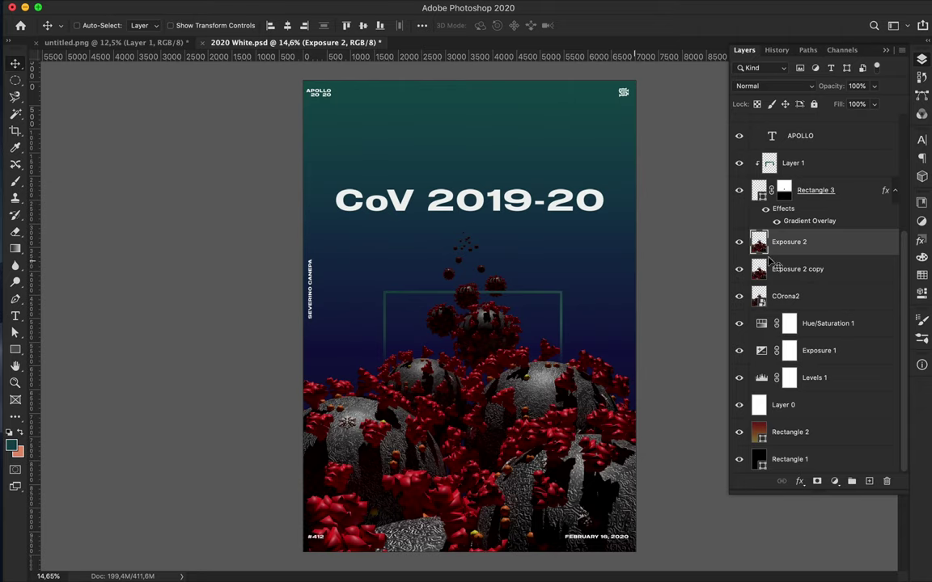
Apply a High Pass filter with a 45,8 pixel radius to the Exposure 2 layer and set its blend mode to Overlay.
left_click(333, 6)
mouse_move(338, 271)
left_click(511, 286)
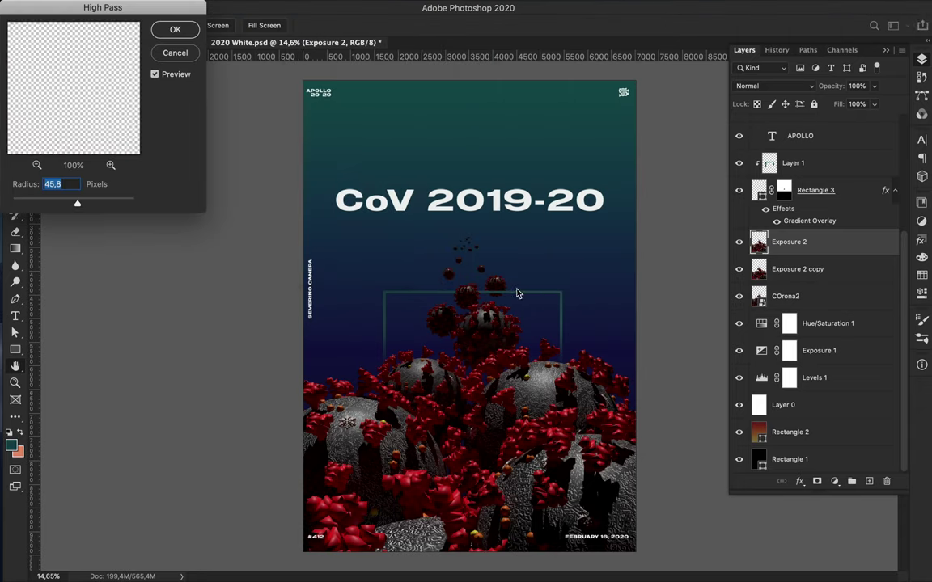
left_click(176, 33)
left_click(773, 85)
left_click(756, 237)
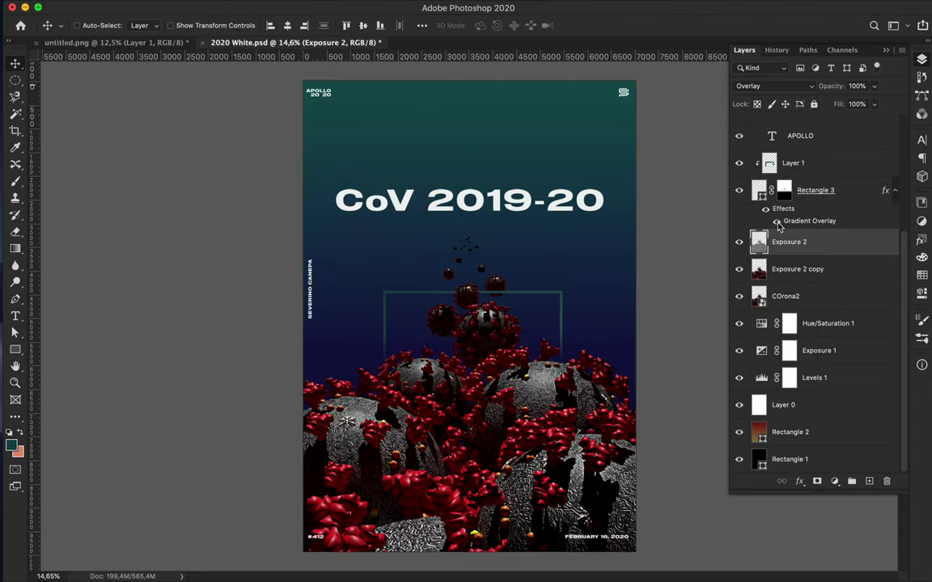
Set the fill of the High Pass layer to 20% and save the file.
left_click_drag(856, 118, 817, 122)
scroll(475, 445, "up", 10, "alt")
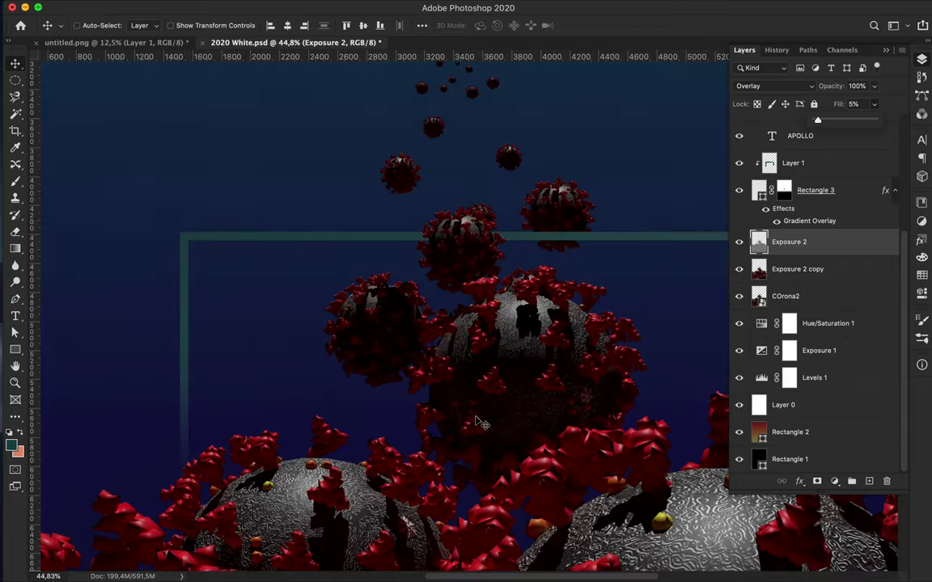
left_click_drag(829, 124, 807, 124)
left_click(878, 116)
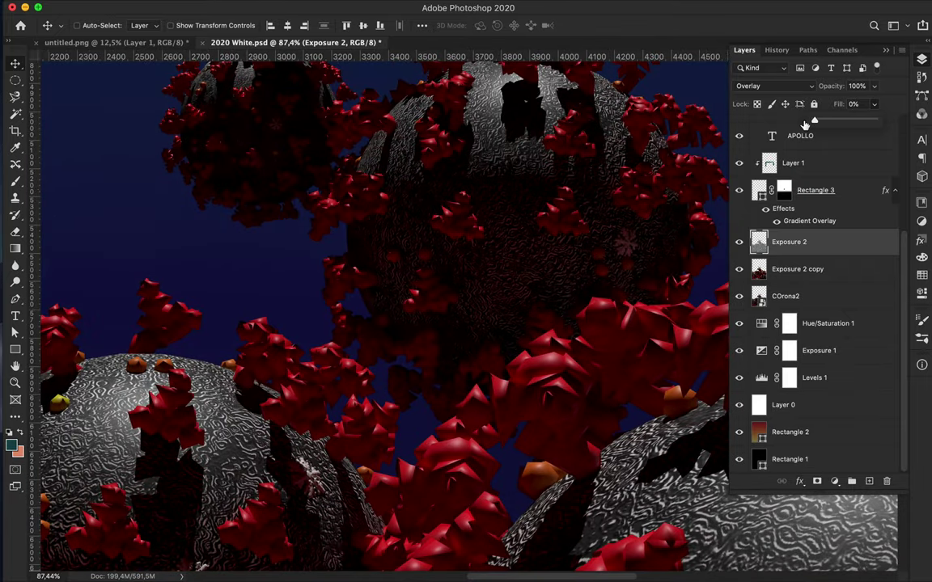
scroll(848, 132, "down", 2)
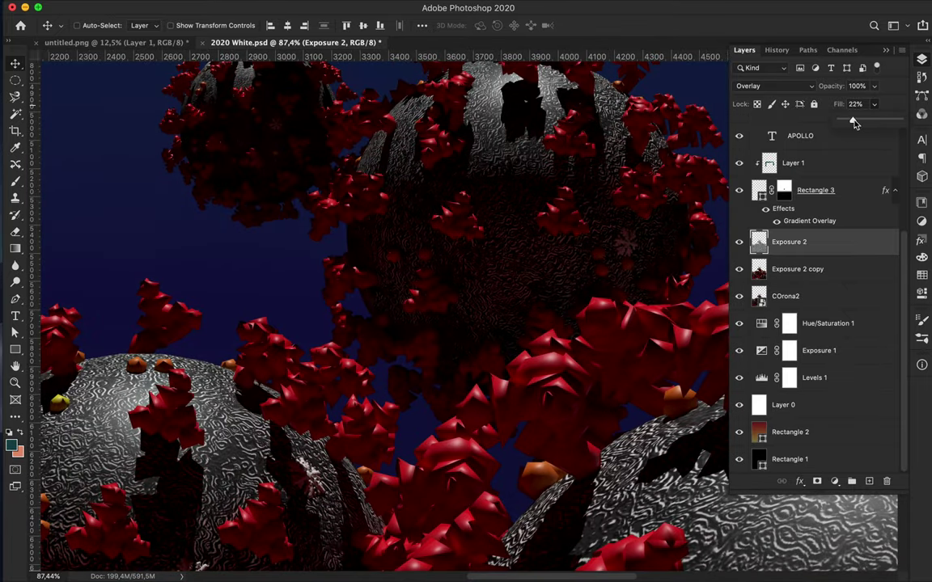
left_click_drag(867, 122, 852, 122)
scroll(603, 222, "down", 10, "alt")
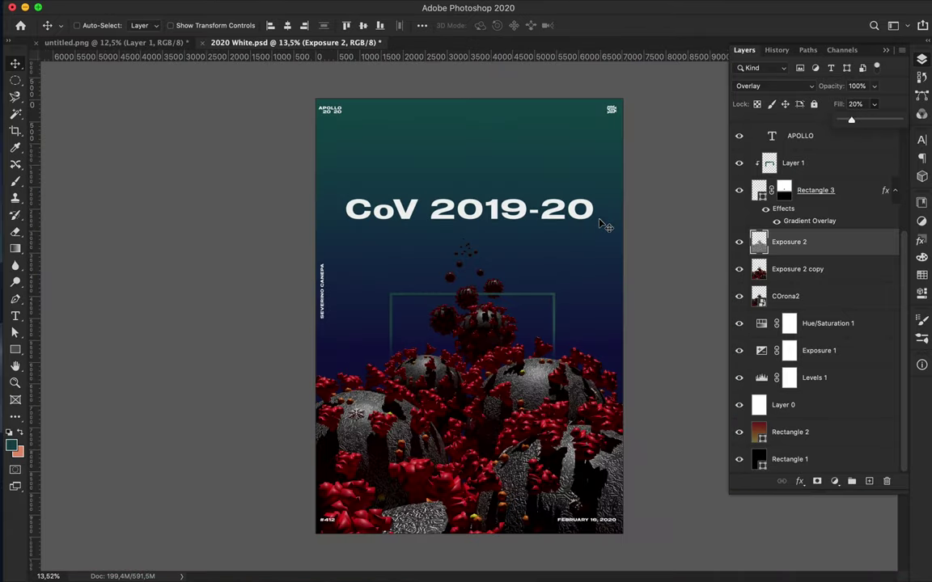
key("super+s")
left_click(621, 6)
left_click(648, 41)
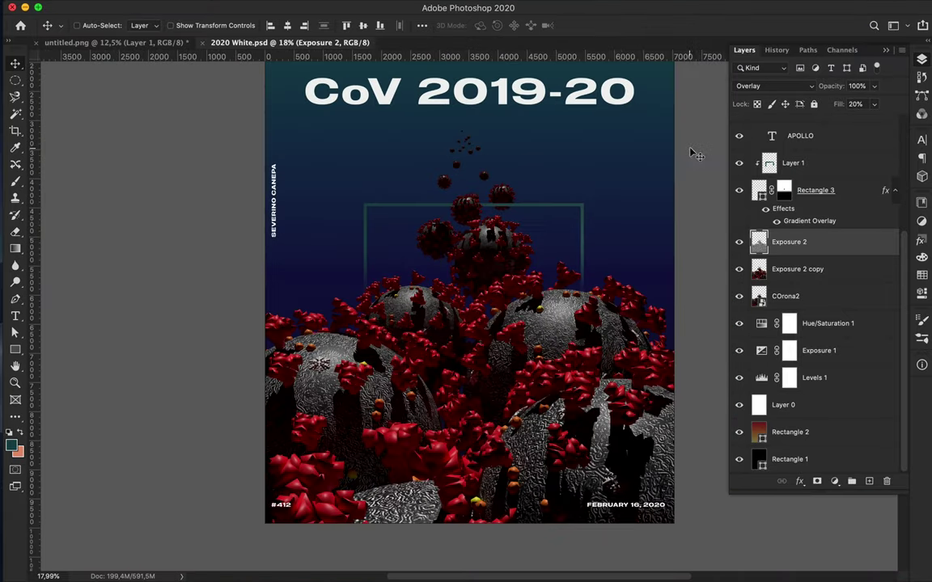
Duplicate the Exposure 2 copy layer above Exposure 2 and open a Selective Color correction for the duplicate.
scroll(789, 245, "up", 4)
scroll(788, 244, "down", 2)
left_click_drag(797, 330, 796, 294, "alt")
left_click(162, 8)
mouse_move(194, 43)
left_click(375, 246)
Set the Blacks in the Selective Color correction to cyan +9, magenta -2, yellow -10 and black +4.
left_click(749, 100)
left_click(747, 191)
left_click_drag(738, 135, 731, 135)
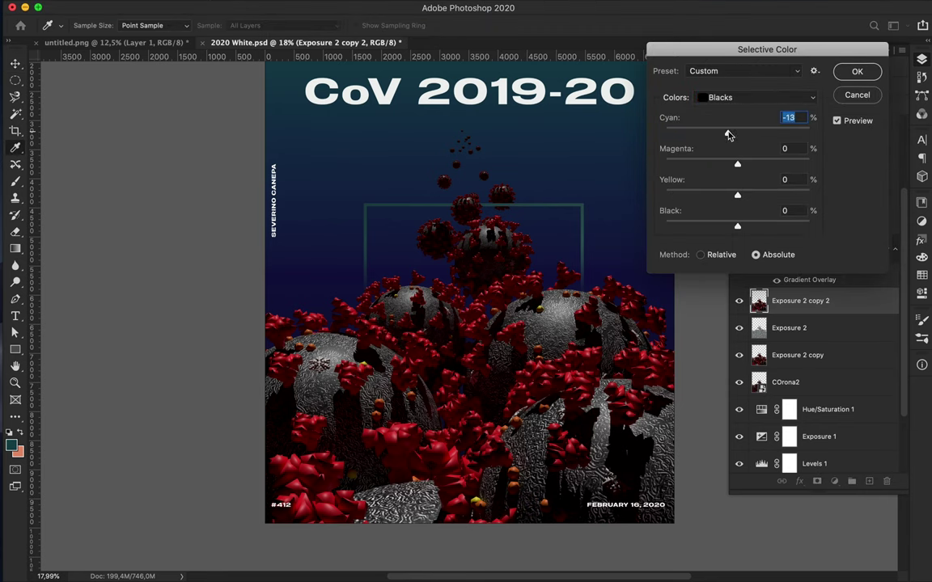
left_click_drag(726, 168, 737, 169)
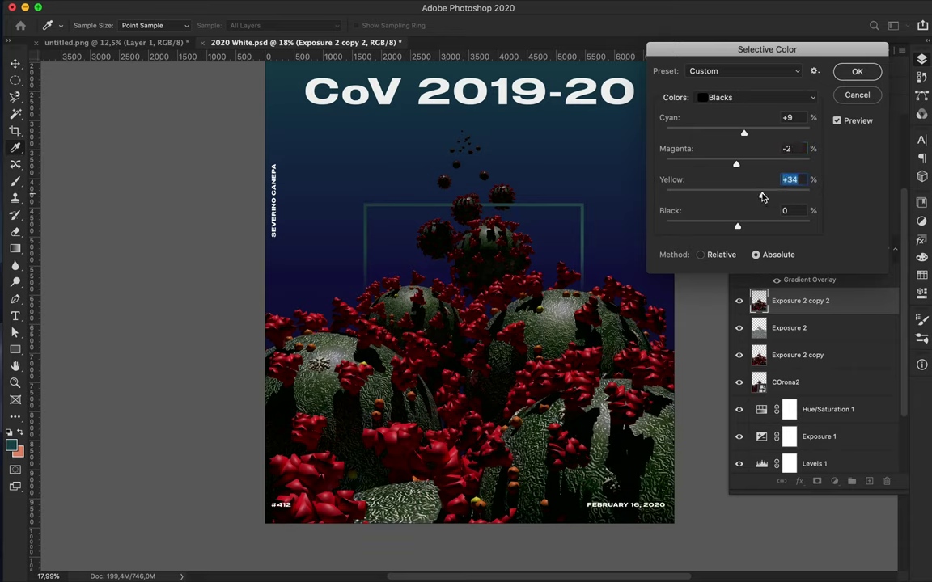
left_click_drag(745, 197, 800, 229)
Set the Neutrals in the Selective Color correction to cyan +4, magenta +7, yellow -5 and black -1.
left_click(739, 99)
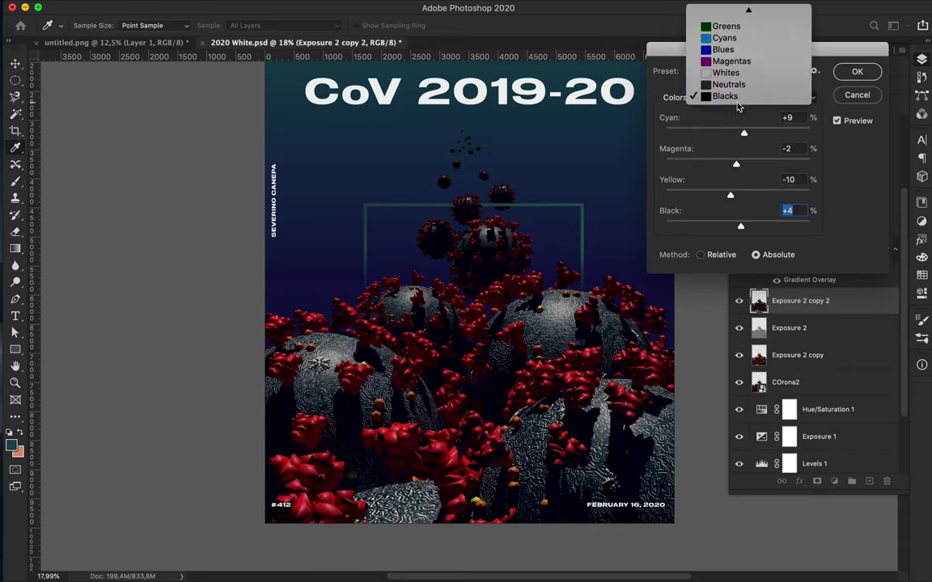
left_click(737, 85)
left_click_drag(730, 138, 740, 164)
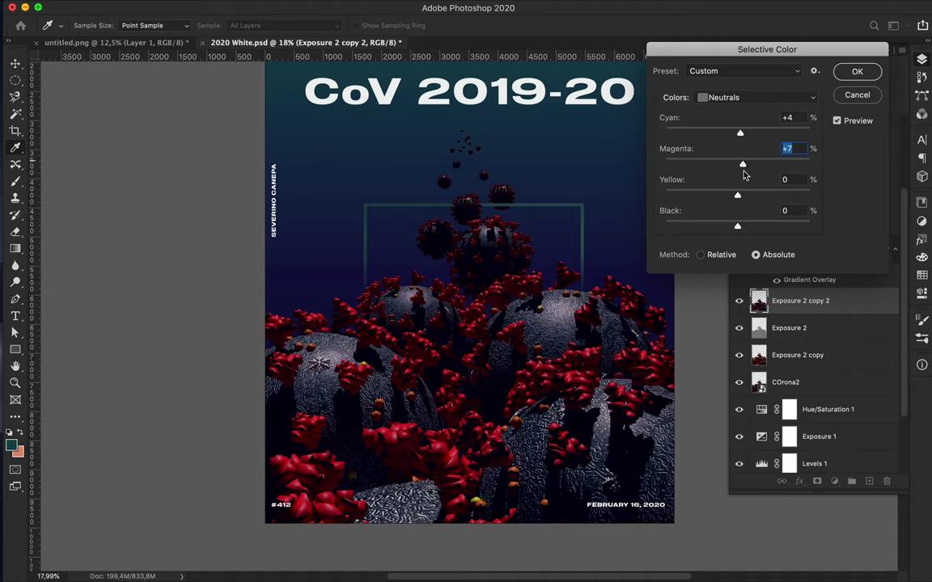
left_click_drag(673, 196, 833, 195)
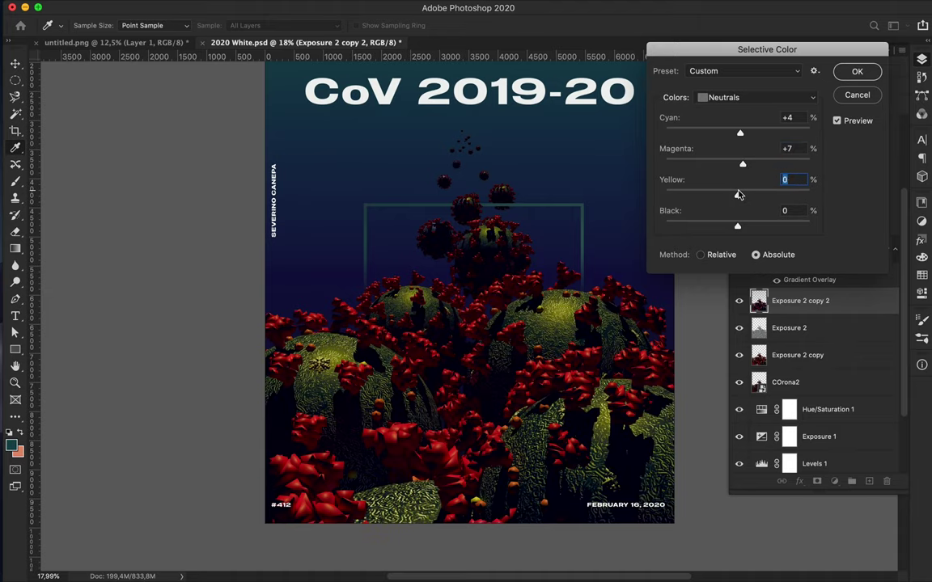
left_click_drag(738, 227, 738, 229)
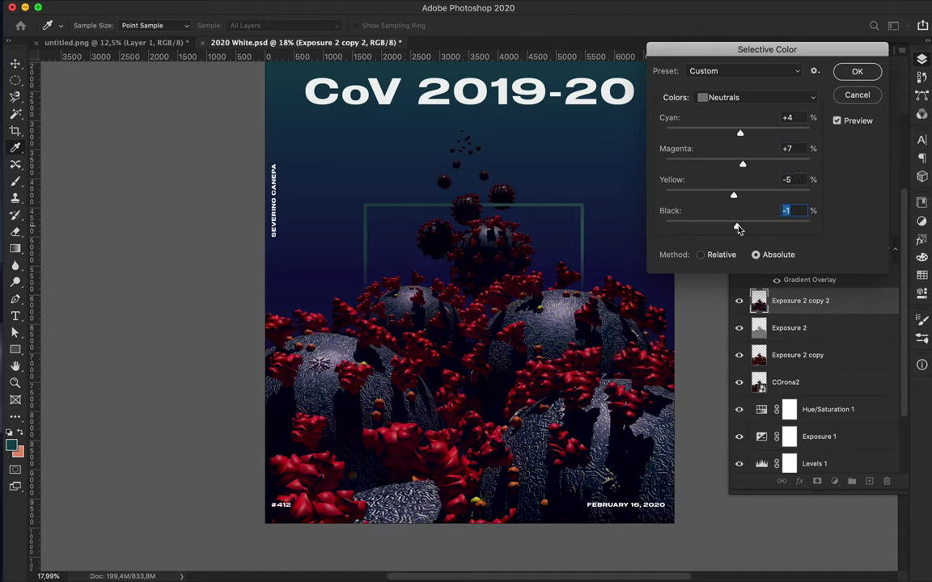
Adjust the cyan and black amounts of the Whites and apply the Selective Color correction.
left_click(777, 99)
left_click(769, 85)
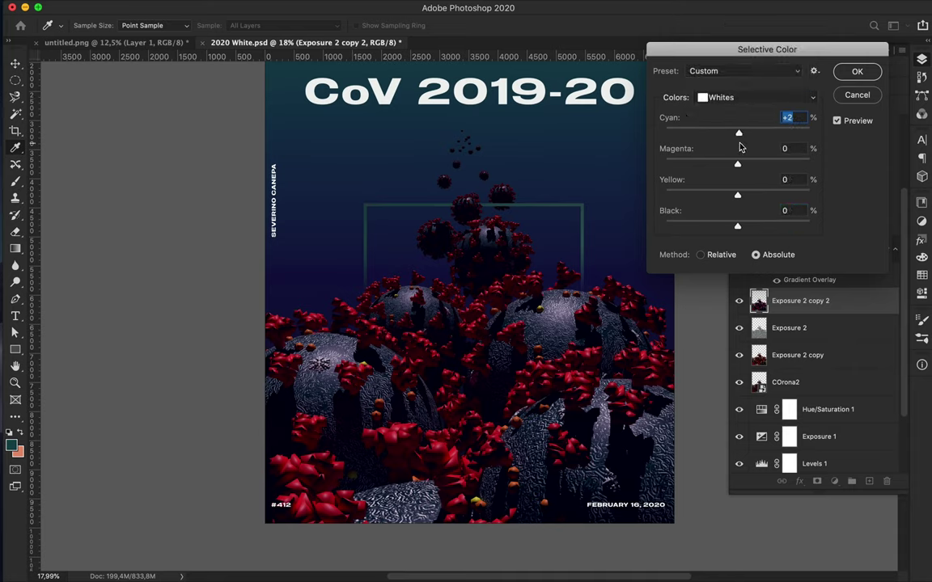
left_click_drag(737, 226, 673, 227)
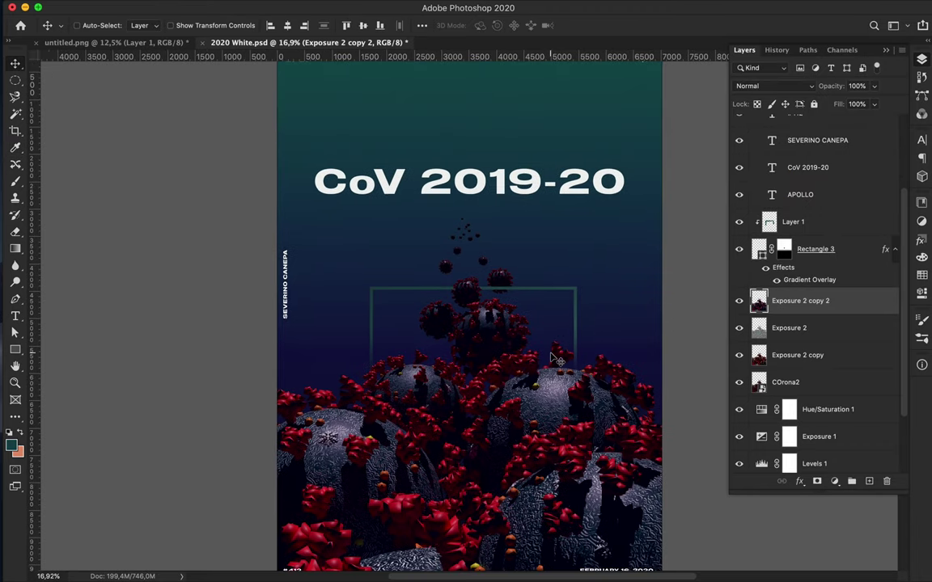
key("super+0")
Add an empty layer above Exposure 2 copy 2, and duplicate the background layers above Layer 1, merging the duplicates into one layer.
left_click(869, 482)
scroll(401, 134, "down", 2, "alt")
scroll(777, 268, "down", 4)
left_click(835, 325)
left_click(830, 429, "shift")
left_click_drag(832, 372, 799, 224, "alt")
key("super+e")
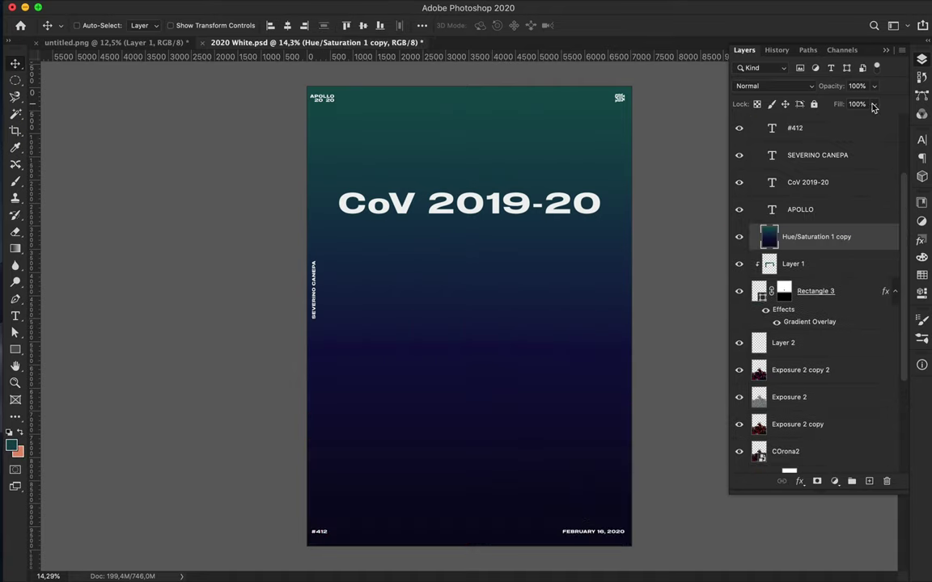
Set the merged background copy's blend mode to Lighten and its fill to 30%.
left_click(773, 86)
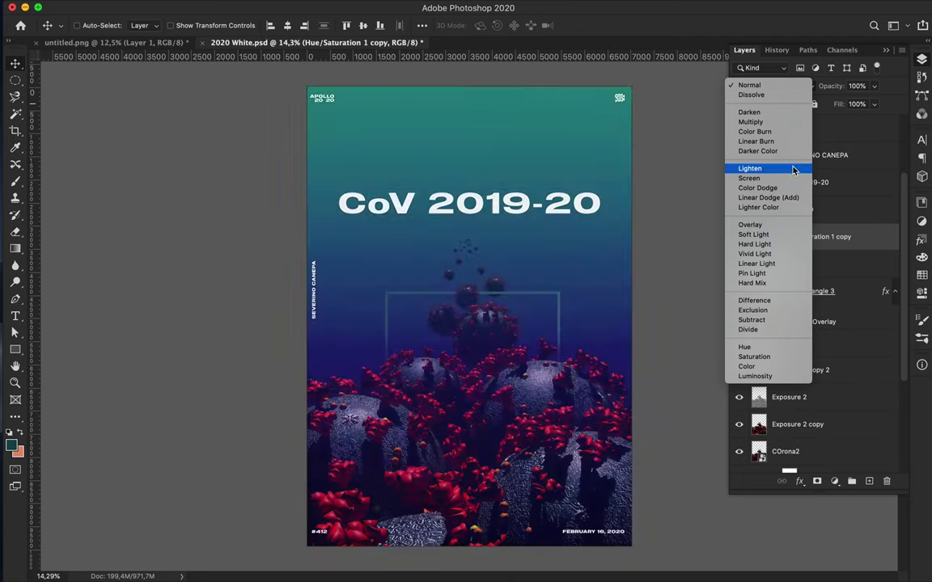
left_click(796, 170)
left_click_drag(874, 106, 835, 123)
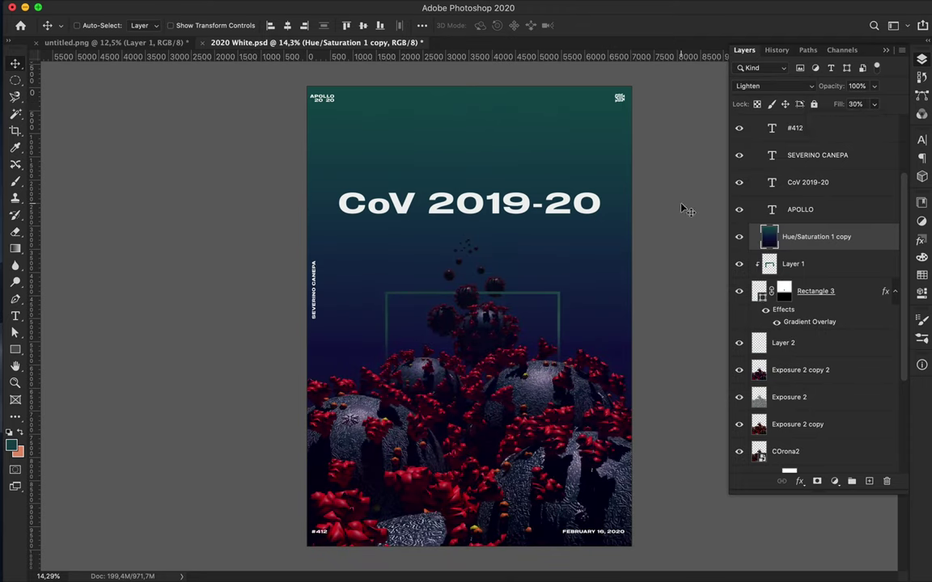
Flip the merged background copy in both directions by transforming it to -100% width and height.
key("super+t")
key("Escape")
key("super+t")
left_click_drag(353, 74, 623, 484, "shift")
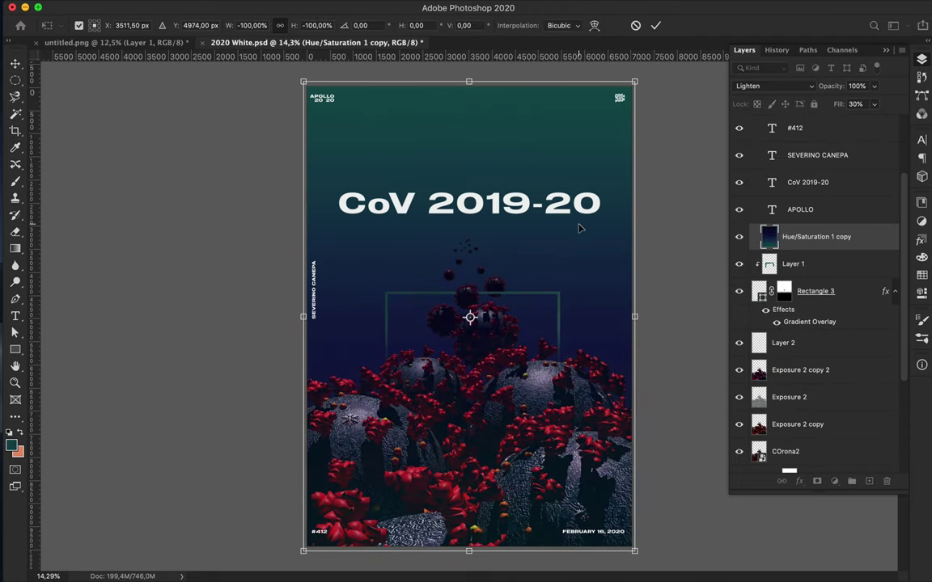
right_click(558, 362)
left_click(588, 409)
mouse_move(473, 556)
left_mouse_down()
mouse_move(491, 562)
mouse_move(472, 557)
left_mouse_up()
Distort the background copy into a trapezoid, narrow just above the title and spreading past both poster sides over the viruses, and apply it.
right_click(491, 418)
left_click(522, 398)
left_click_drag(304, 552, 170, 552)
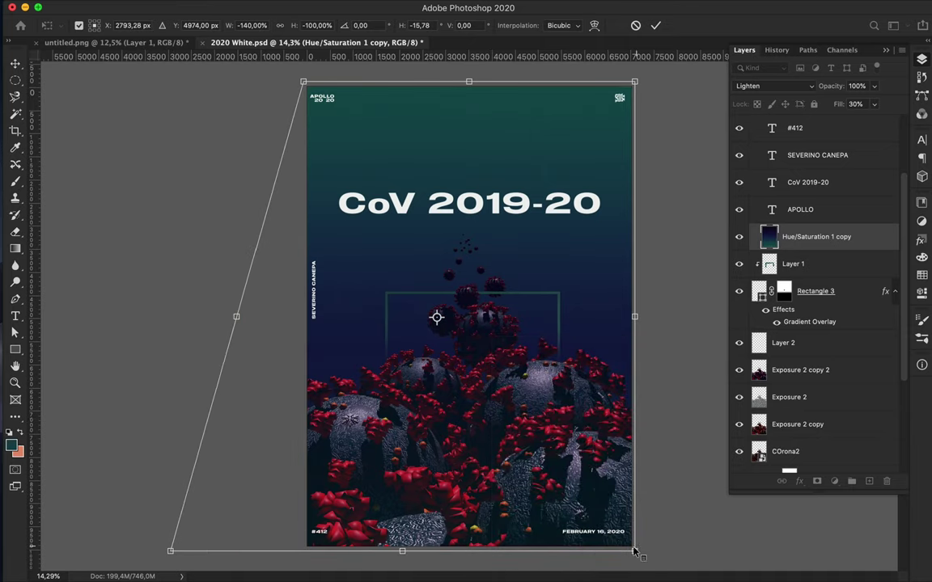
left_click_drag(637, 551, 805, 553)
left_click_drag(307, 83, 379, 86)
left_click_drag(635, 84, 597, 181)
left_click_drag(376, 85, 344, 180)
left_click_drag(486, 553, 486, 427)
key("Return")
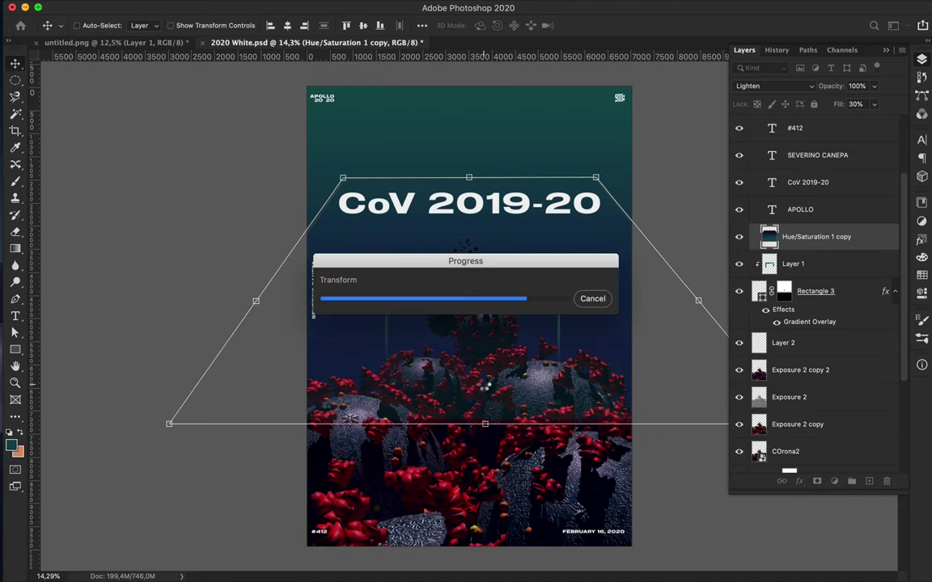
Reorder the layers so that the "CoV 2019-20" text lies directly beneath the distorted background copy.
scroll(821, 236, "up", 4)
mouse_move(795, 340)
left_mouse_down()
mouse_move(794, 328)
mouse_move(798, 339)
left_mouse_up()
left_click_drag(812, 281, 806, 350)
left_click_drag(807, 310, 806, 322)
Delete the distorted background copy above the "CoV 2019-20" title layer.
left_click(740, 309)
left_click(740, 310)
left_click(807, 87)
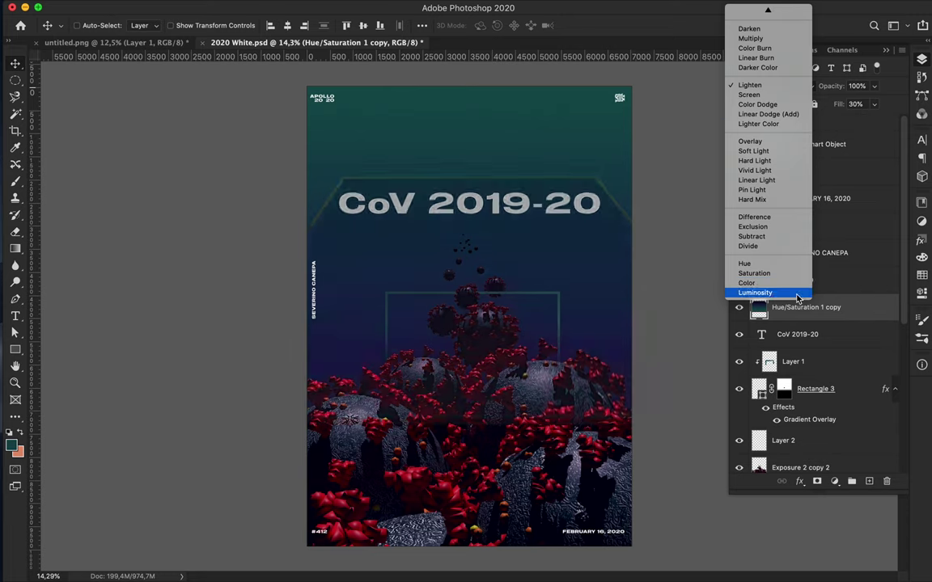
left_click(619, 275)
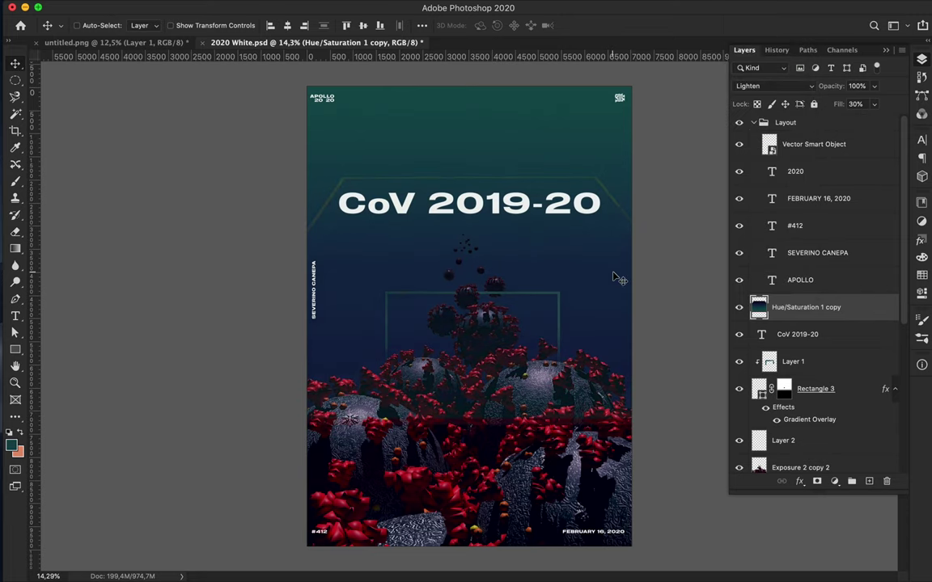
key("Delete")
Add an empty layer beneath the "CoV 2019-20" title and sample the background's dark navy as the foreground colour.
left_click(842, 341)
left_click(870, 482)
key("g")
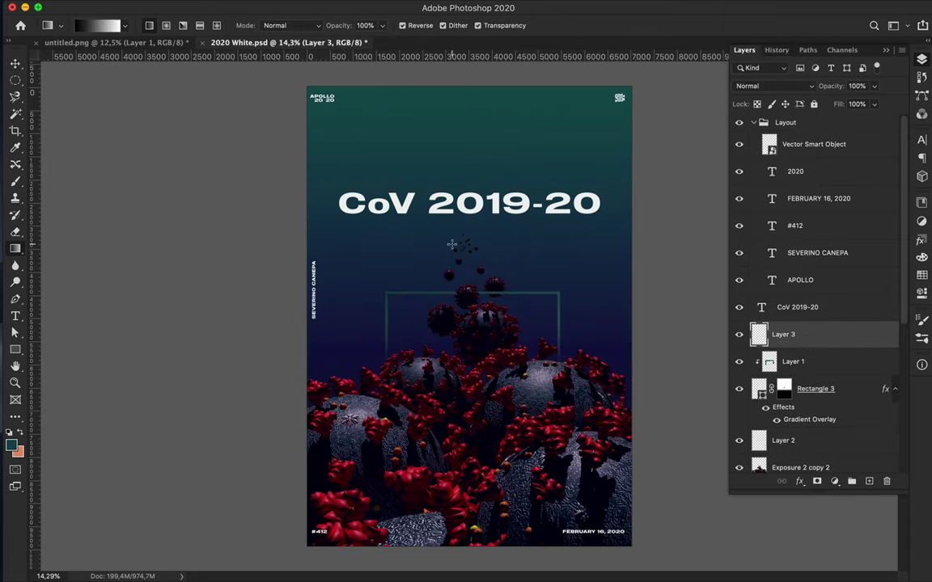
scroll(793, 435, "down", 10)
left_click(793, 437)
scroll(814, 343, "up", 10)
left_click(814, 343)
key("i")
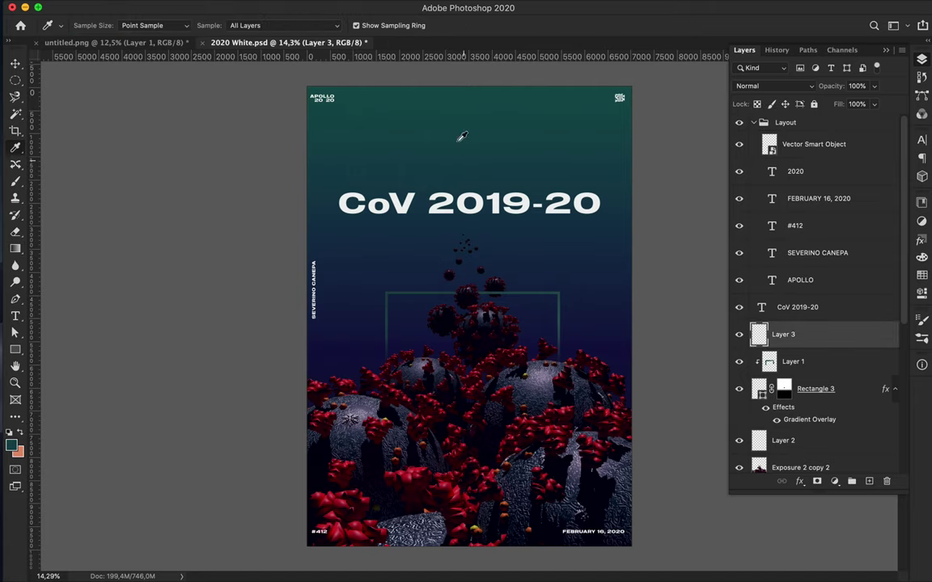
Set the Rectangle tool's fill to the foreground-to-background gradient preset.
key("a")
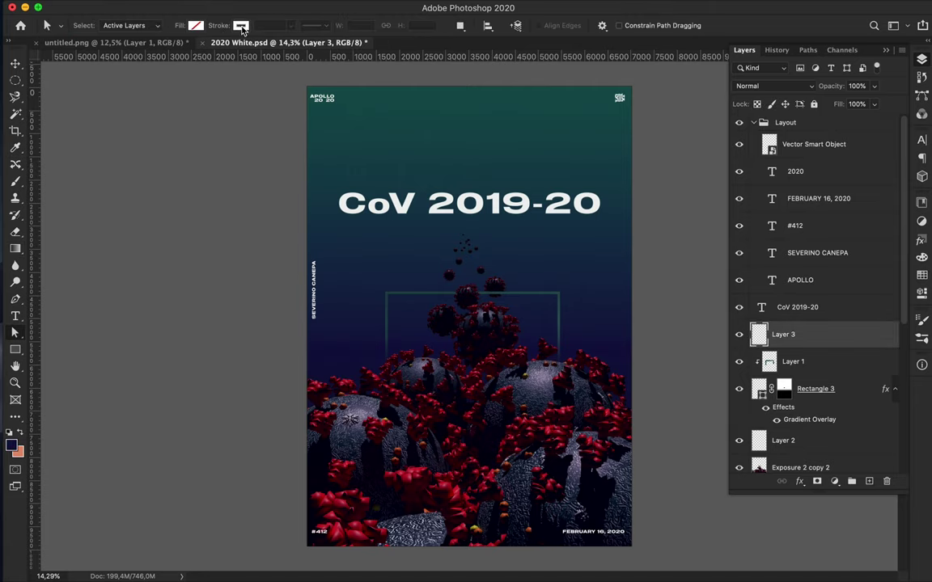
key("u")
left_click(191, 27)
left_click(115, 51)
left_click(145, 26)
left_click(114, 52)
left_click(70, 115)
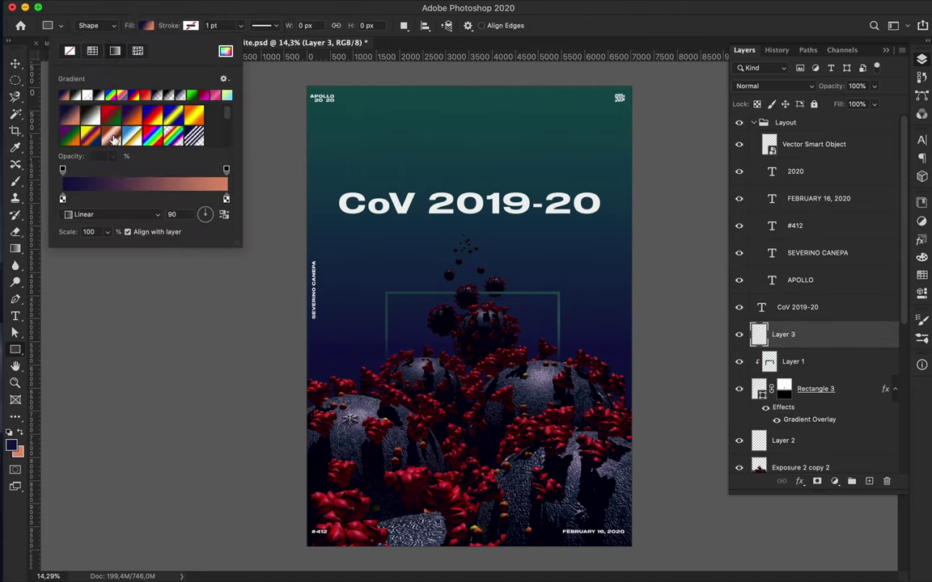
Replace the gradient's orange end stop with the green sampled from the poster's upper background.
double_click(227, 199)
left_click(922, 275)
left_click(776, 212)
left_click(571, 143)
left_click(133, 214)
left_click(133, 225)
left_click_drag(462, 234, 496, 241)
key("super+z")
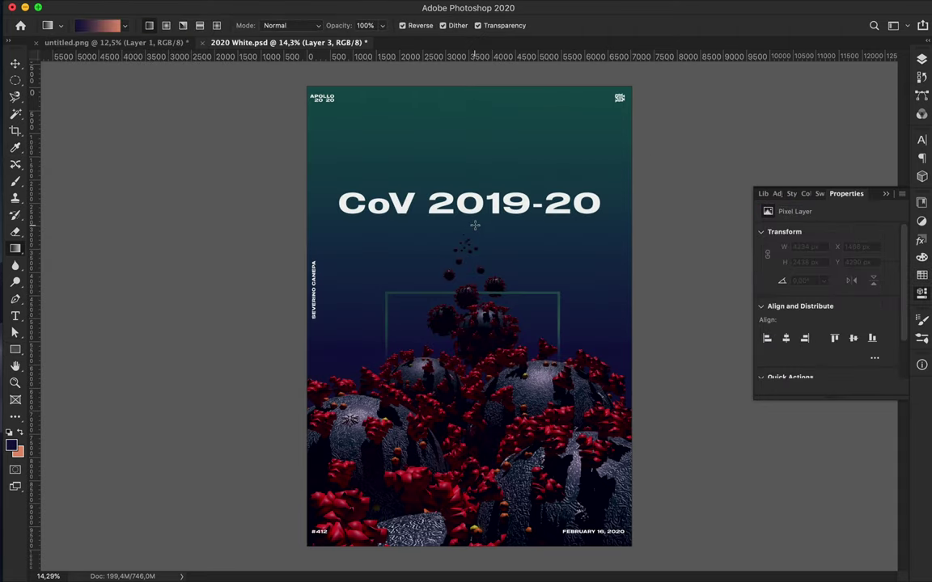
Draw a 3841 px square behind the title and over the small viruses, and make its navy-to-green gradient fill radial.
left_click_drag(381, 161, 559, 339, "shift")
key("a")
left_click(195, 26)
left_click(166, 214)
left_click(167, 225)
left_click(479, 285)
key("v")
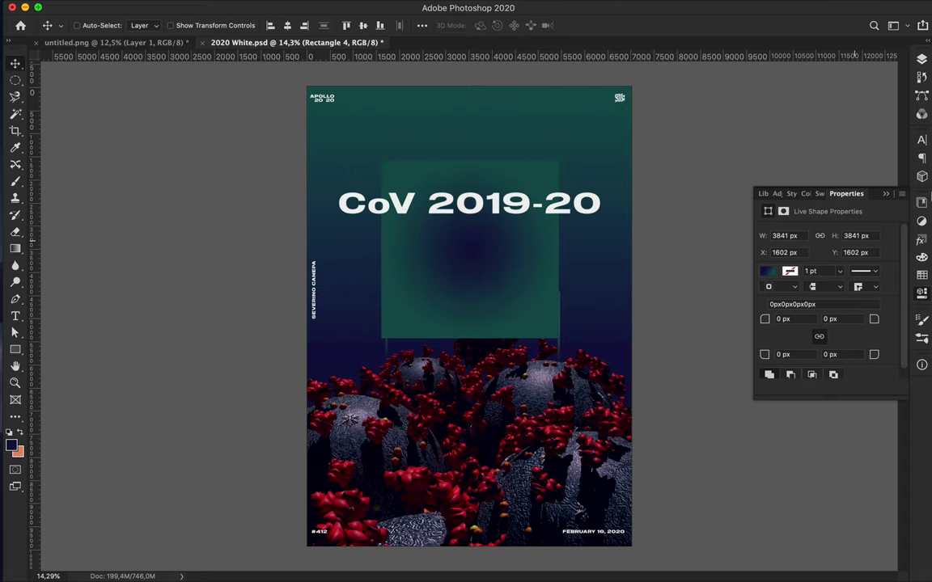
Move the gradient square's layer directly beneath the COrona2 layer so it sits behind the viruses.
left_click(921, 60)
scroll(817, 346, "down", 5)
left_click_drag(796, 140, 807, 438)
left_click_drag(807, 435, 809, 334)
Rasterize the gradient square and erase its green outer area with a soft 1040 px eraser at 38% opacity, keeping the dark centre.
key("e")
left_click(378, 166)
left_click(559, 199)
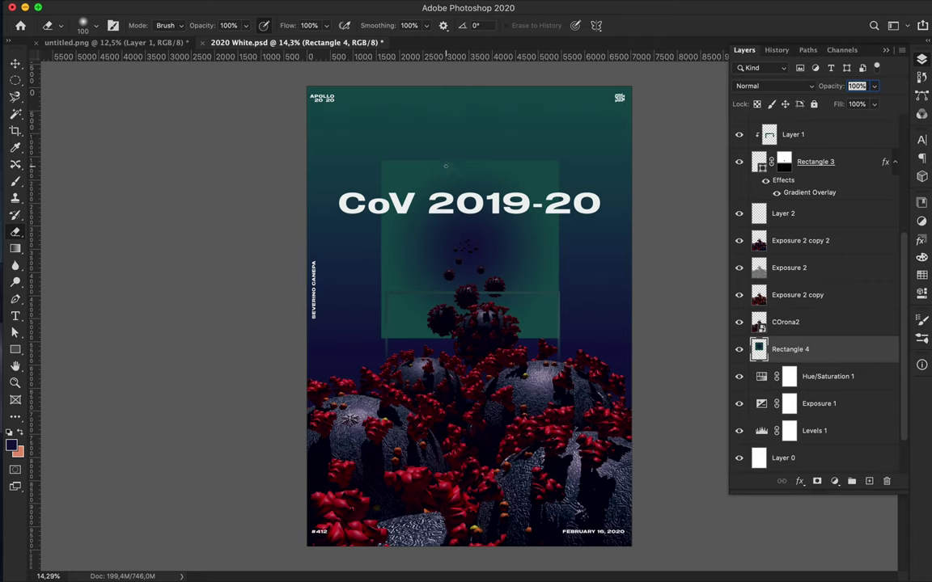
right_click(446, 166)
left_click_drag(556, 197, 590, 197)
left_click_drag(246, 26, 224, 45)
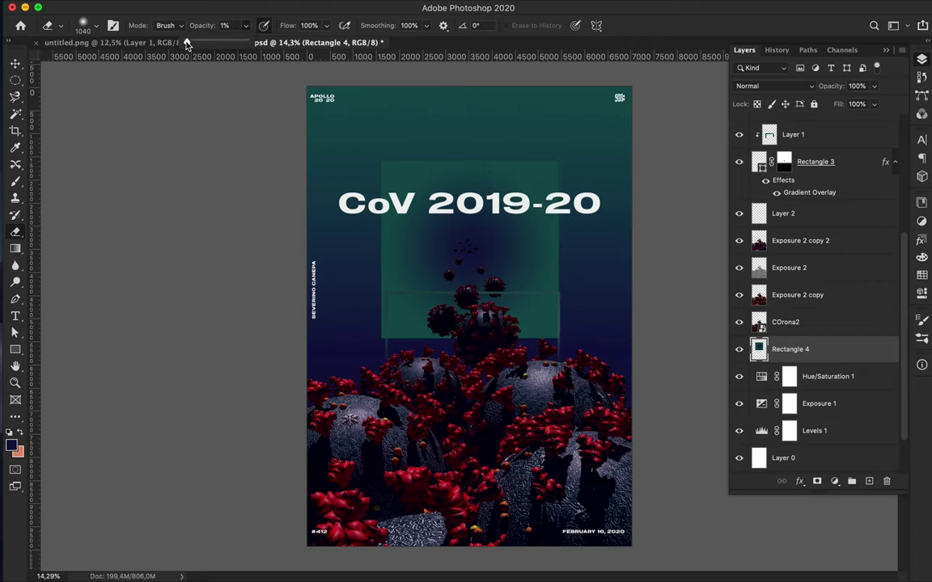
mouse_move(382, 150)
left_mouse_down()
mouse_move(562, 176)
mouse_move(447, 337)
mouse_move(546, 158)
mouse_move(387, 275)
left_mouse_up()
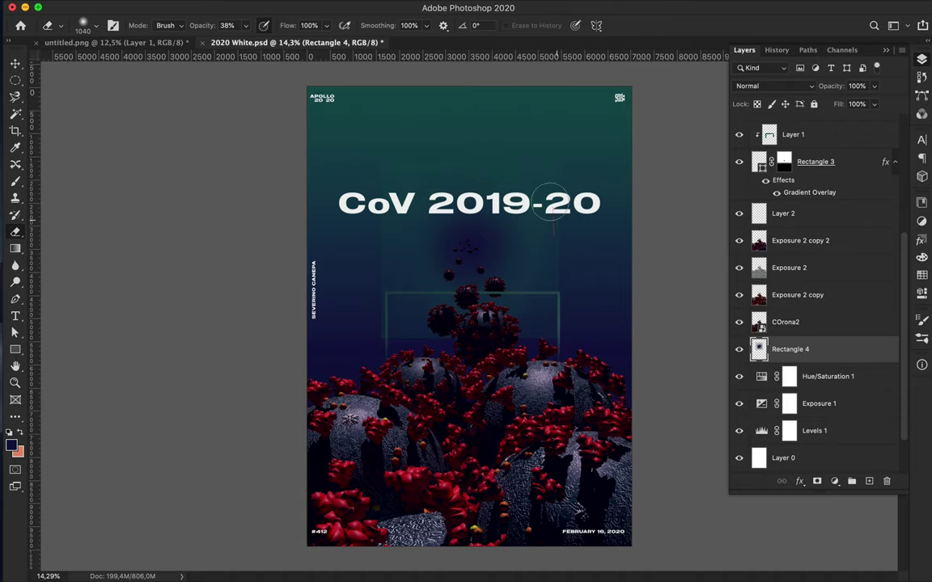
mouse_move(485, 318)
left_mouse_down()
mouse_move(481, 168)
mouse_move(535, 313)
mouse_move(463, 154)
mouse_move(567, 257)
left_mouse_up()
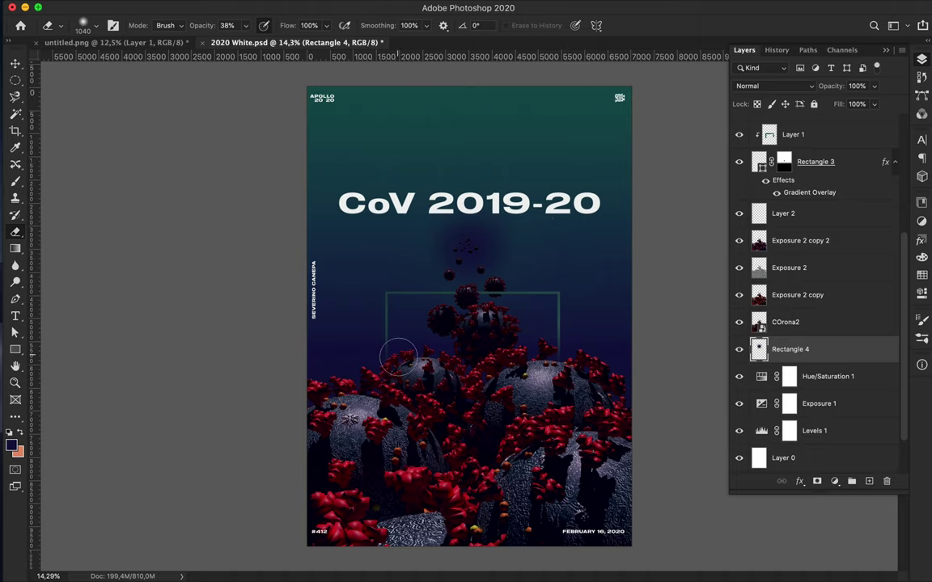
Set the faded gradient square's blend mode to Darker Color and its fill to 29%.
key("v")
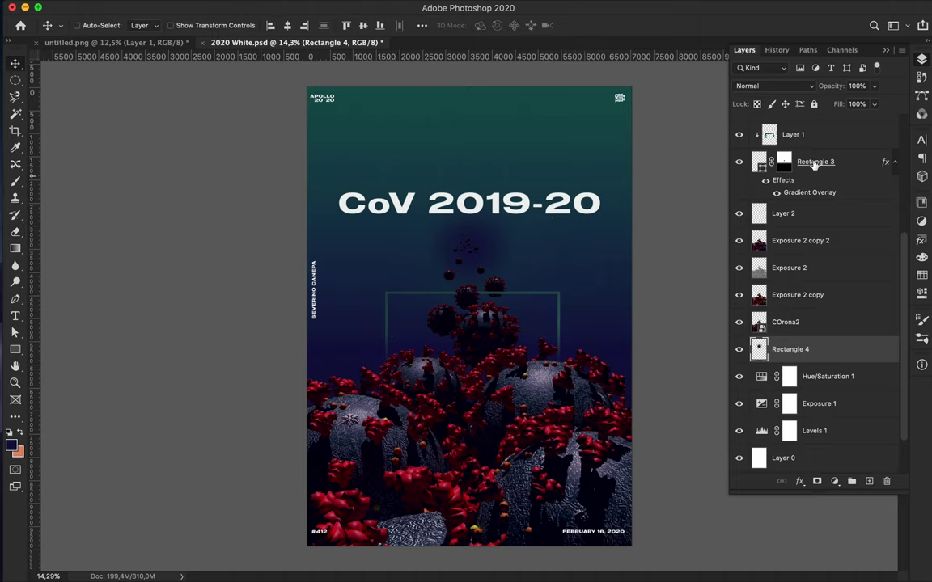
left_click(773, 85)
left_click(760, 151)
left_click_drag(842, 122, 852, 121)
Change the "CoV 2019-20" title to a lighter Expanded style of the Molde font.
left_click(524, 212, "super")
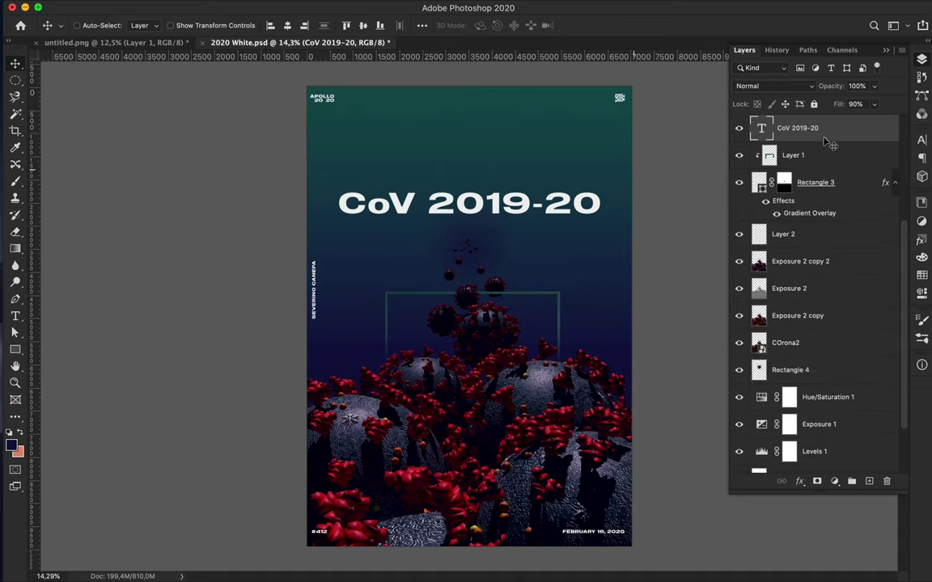
left_click(921, 139)
left_click(900, 152)
left_click(826, 88)
Scale the "CoV 2019-20" title down to 47,14 pt and centre it at the poster's top between the two corner marks.
key("super+t")
left_click_drag(600, 203, 446, 81)
key("Return")
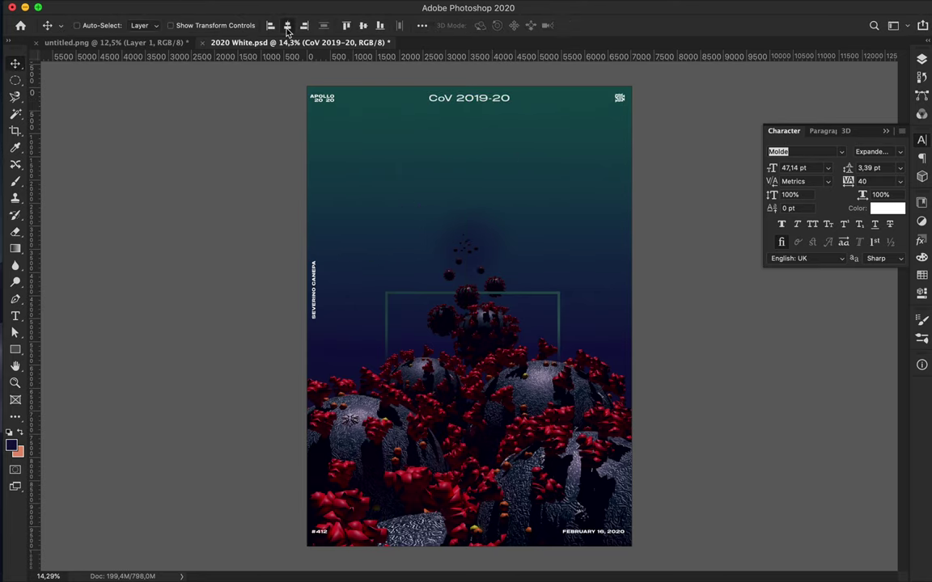
Add a Levels adjustment layer above the frame's Layer 1 and clip it to the frame.
left_click(400, 292, "super")
left_click(922, 59)
left_click(835, 481)
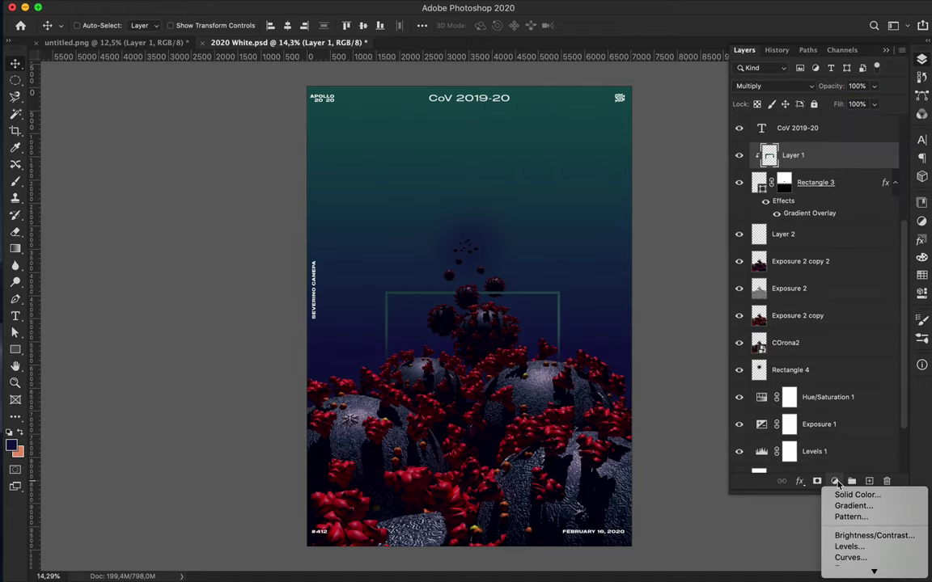
left_click(849, 504)
left_click_drag(785, 329, 811, 329)
left_click(922, 60)
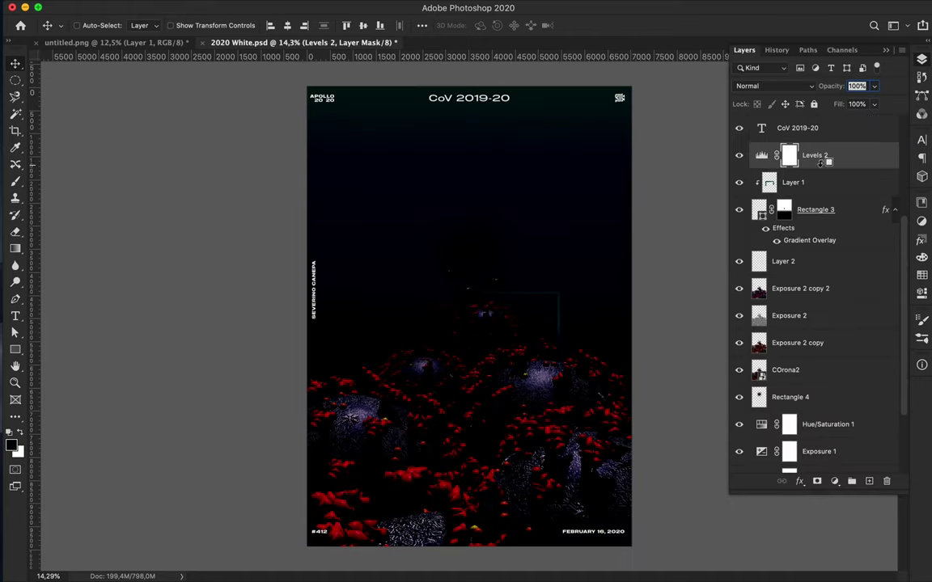
left_click(821, 168, "alt")
Adjust the clipped Levels to brighten the green frame, and merge the adjustment with Layer 1.
double_click(771, 156)
left_click_drag(810, 330, 749, 333)
left_click_drag(838, 331, 871, 330)
left_click(921, 60)
left_click(832, 179, "shift")
key("super+e")
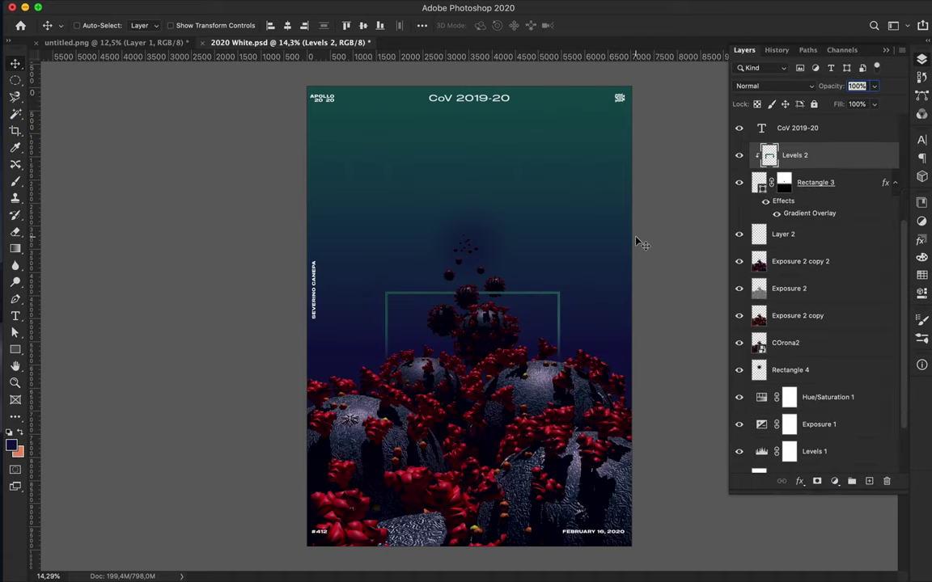
Select the faded gradient square's layer and save the poster document.
left_click(494, 237, "super")
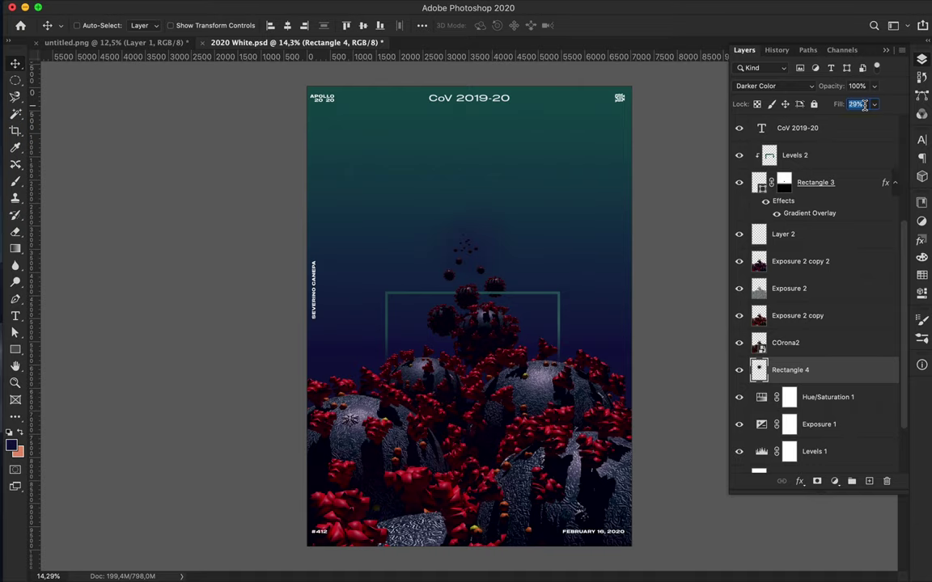
key("super+s")
left_click(686, 8)
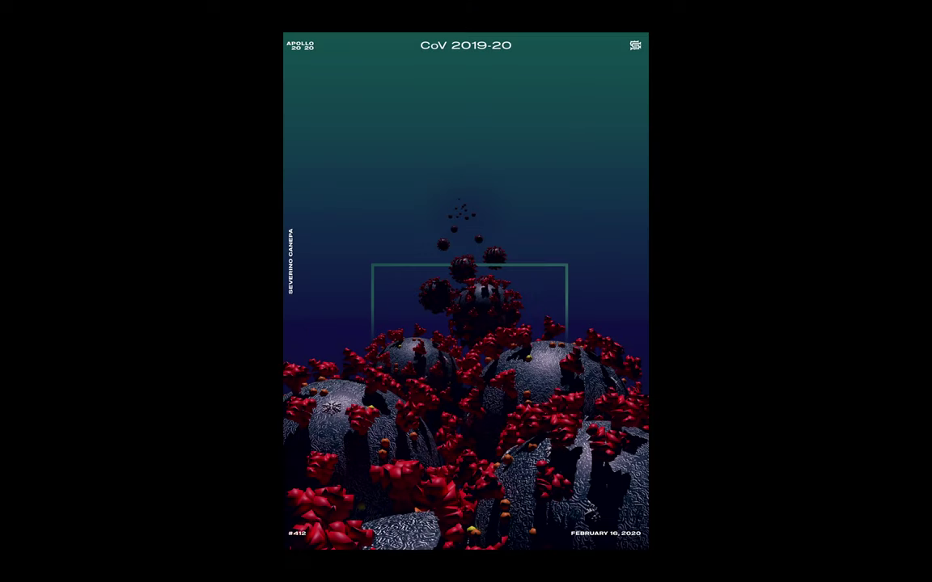